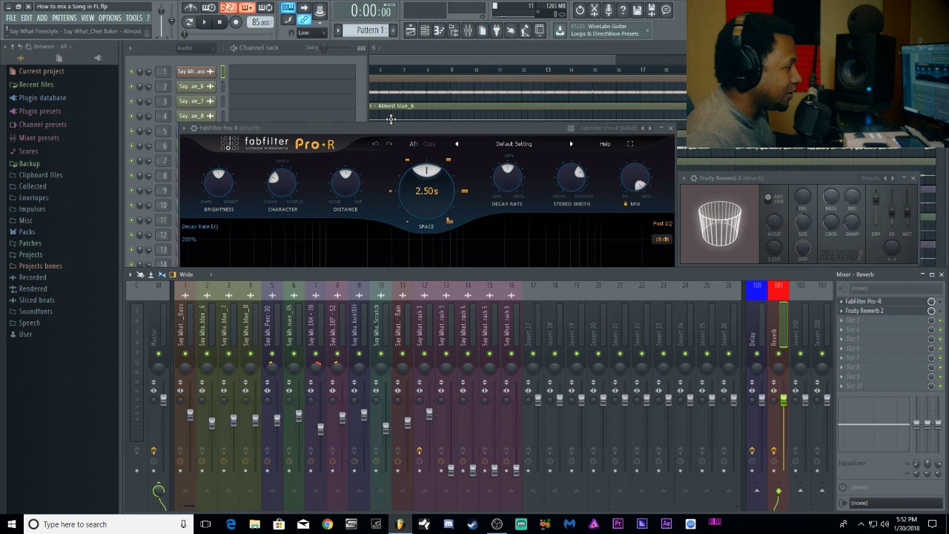
Rearrange the Pro-R, Fruity Reeverb 2 and mixer windows so each one is in view
{"action": "left_click", "coordinate": [418, 131]}
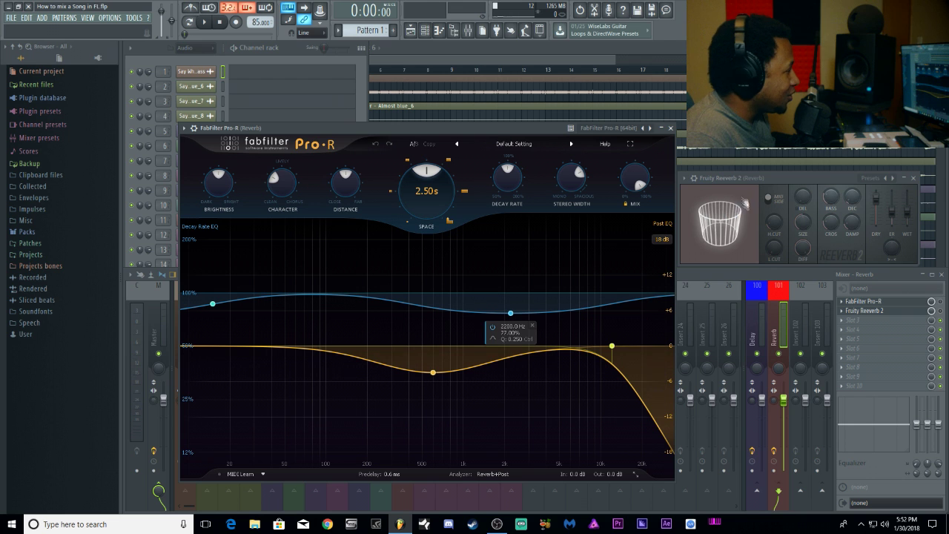
{"action": "left_click_drag", "start_coordinate": [736, 179], "coordinate": [736, 131]}
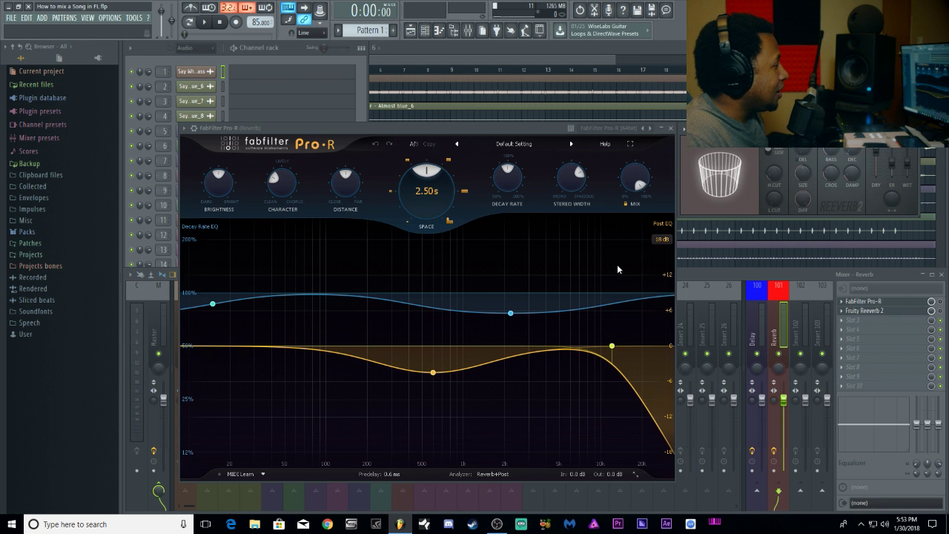
{"action": "left_click", "coordinate": [740, 273]}
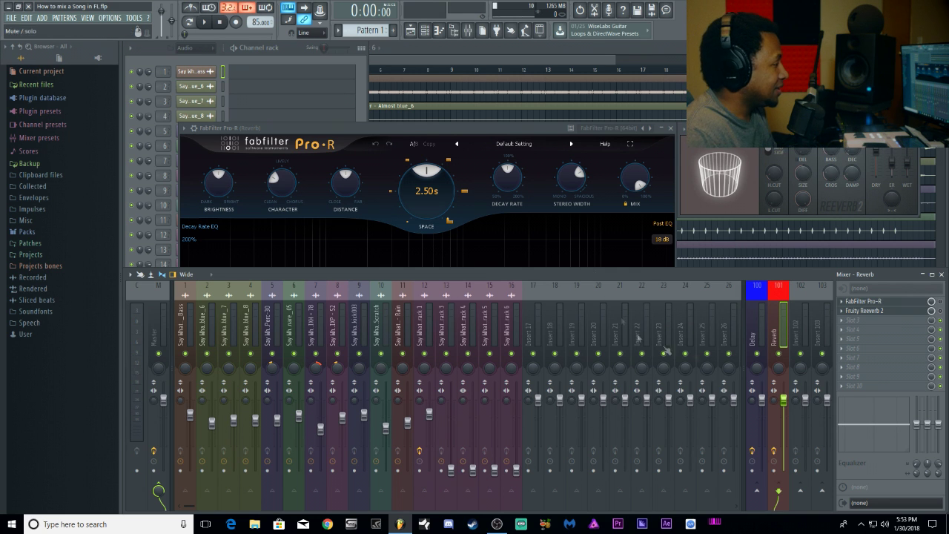
{"action": "left_click", "coordinate": [504, 124]}
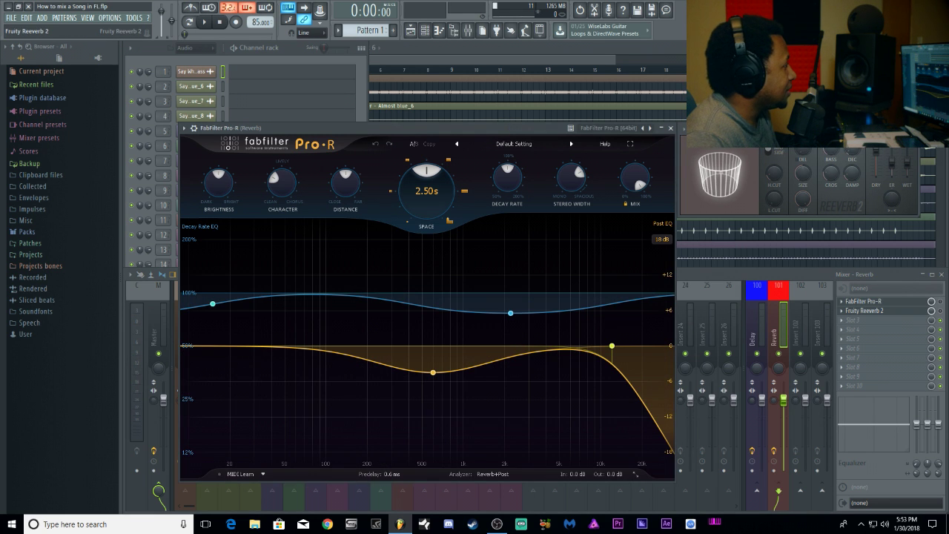
{"action": "left_click_drag", "start_coordinate": [703, 151], "coordinate": [714, 186]}
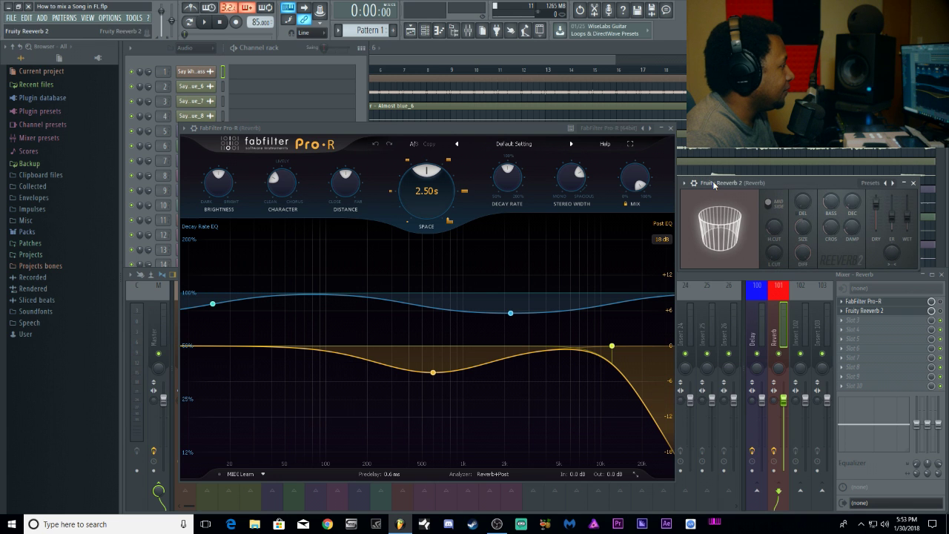
{"action": "left_click", "coordinate": [733, 334]}
In the Playlist, play the song from bar 5, stop it, and bring the mixer back over it
{"action": "left_click", "coordinate": [570, 59]}
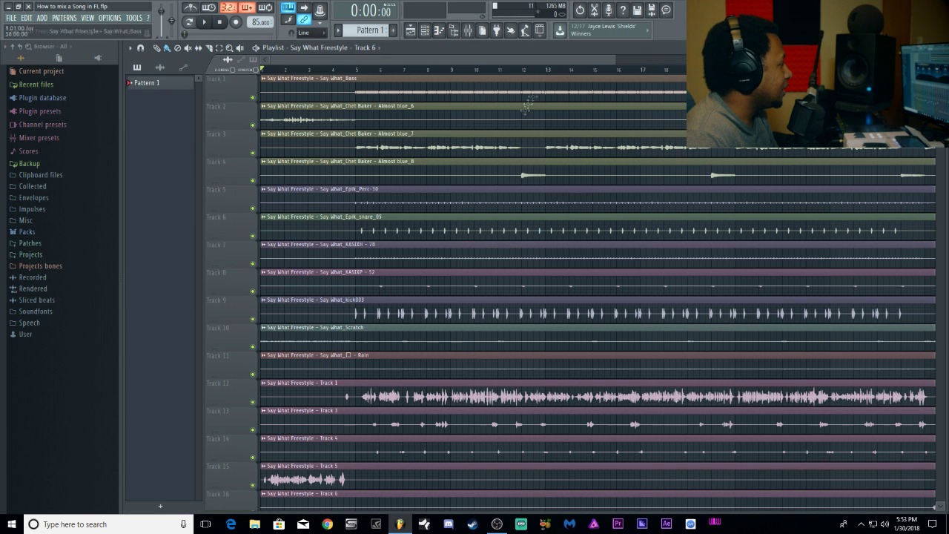
{"action": "left_click", "coordinate": [356, 71]}
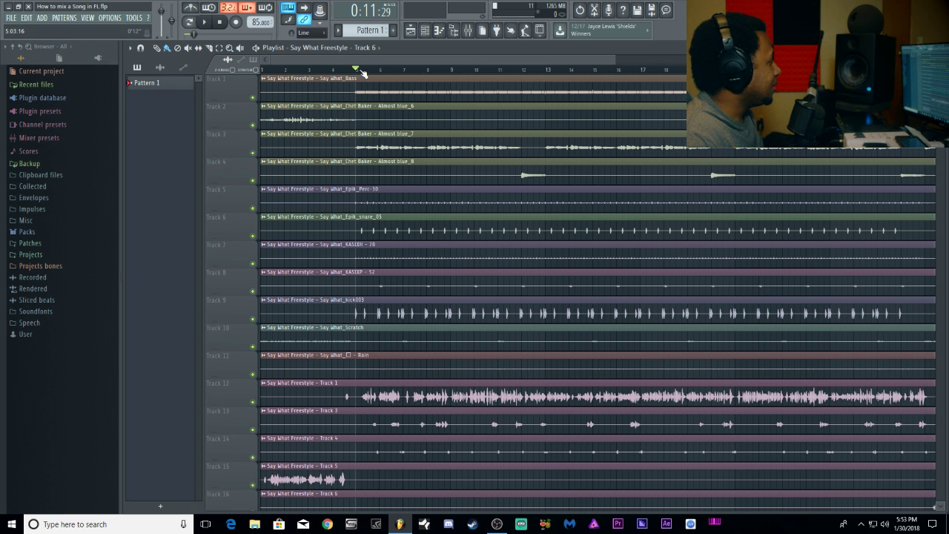
{"action": "key", "text": "space"}
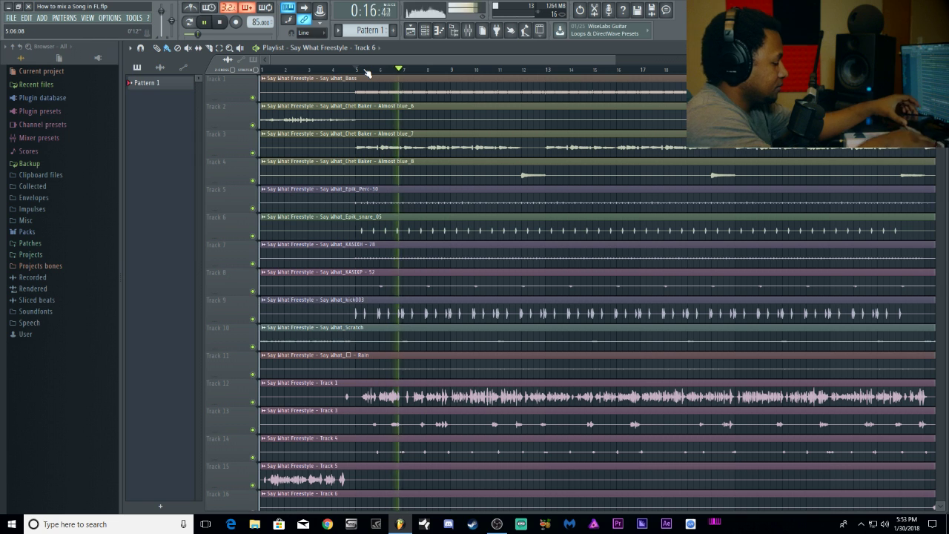
{"action": "key", "text": "space"}
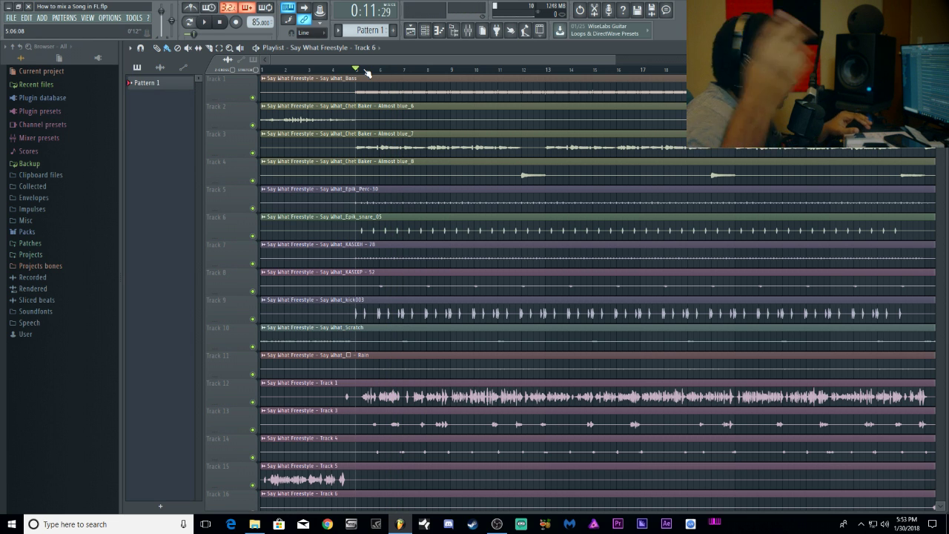
{"action": "left_click", "coordinate": [468, 31]}
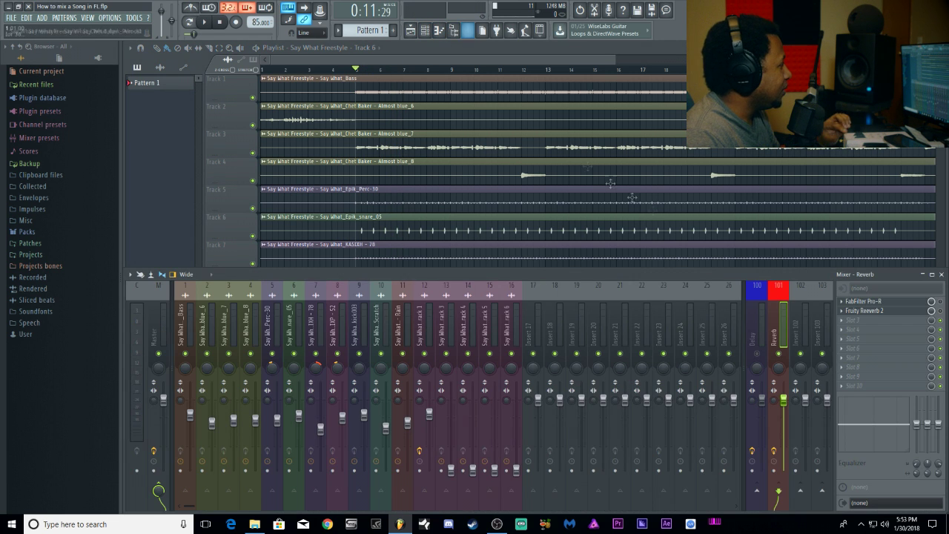
Load the Basic preset into the Reverb insert's FabFilter Pro-R
{"action": "left_click", "coordinate": [869, 310]}
{"action": "left_click", "coordinate": [869, 302]}
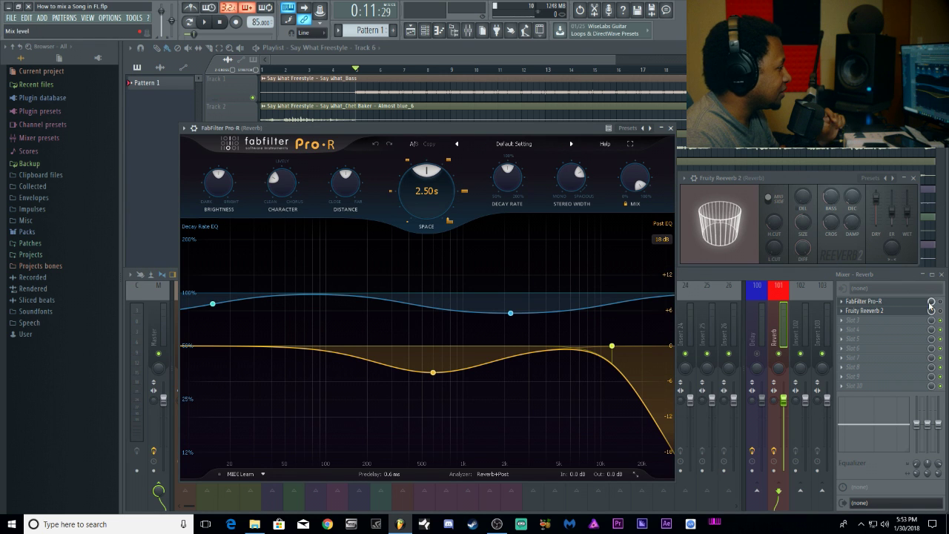
{"action": "left_click", "coordinate": [511, 144]}
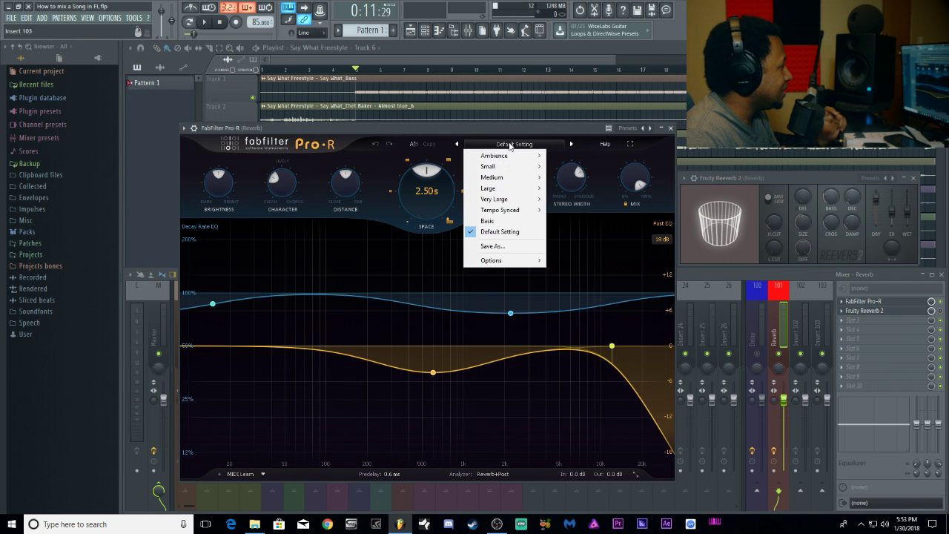
{"action": "left_click", "coordinate": [505, 221]}
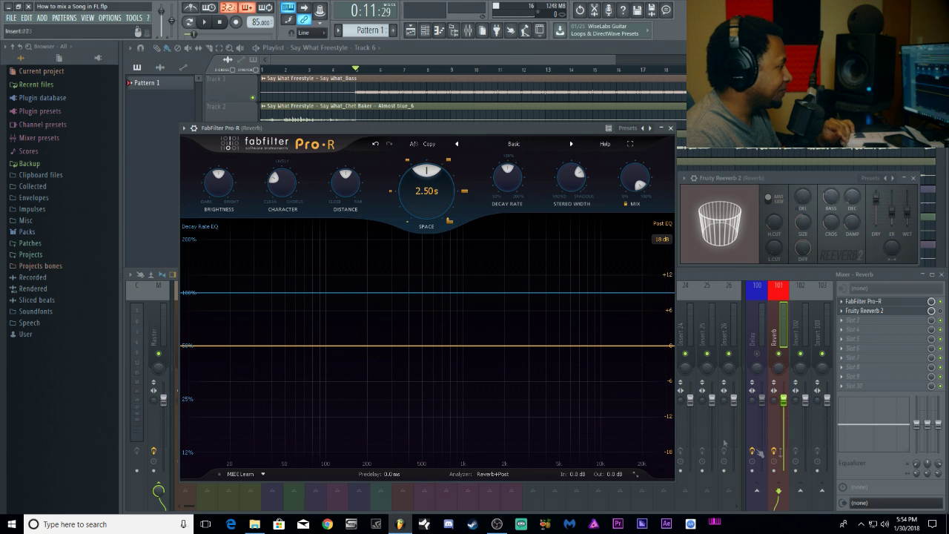
Select mixer inserts 11 then 12, audition the song twice, and return to the Pro-R window
{"action": "left_click", "coordinate": [732, 270]}
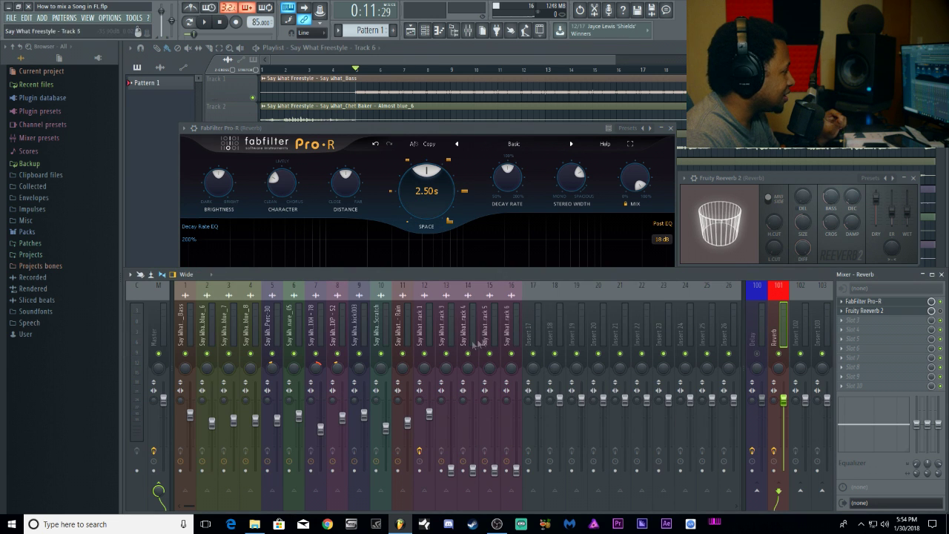
{"action": "left_click", "coordinate": [400, 333]}
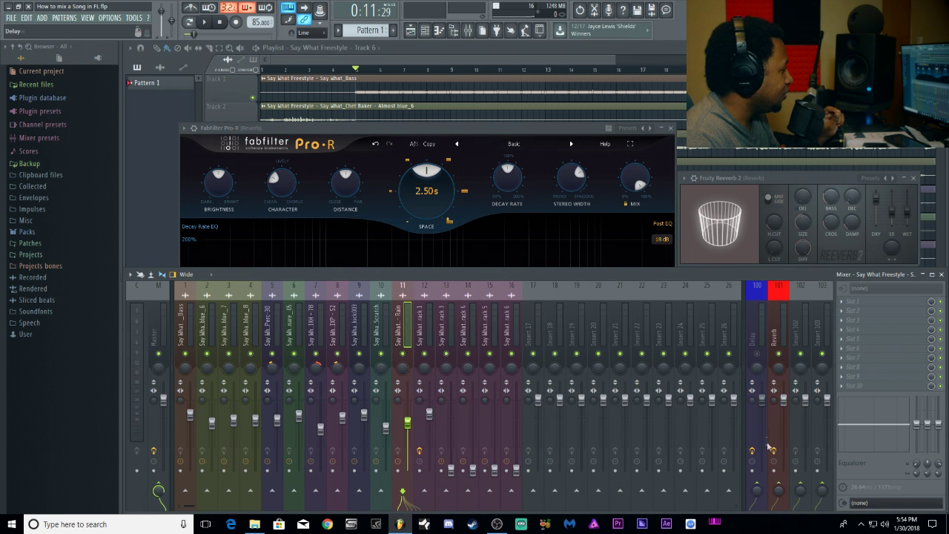
{"action": "key", "text": "Right"}
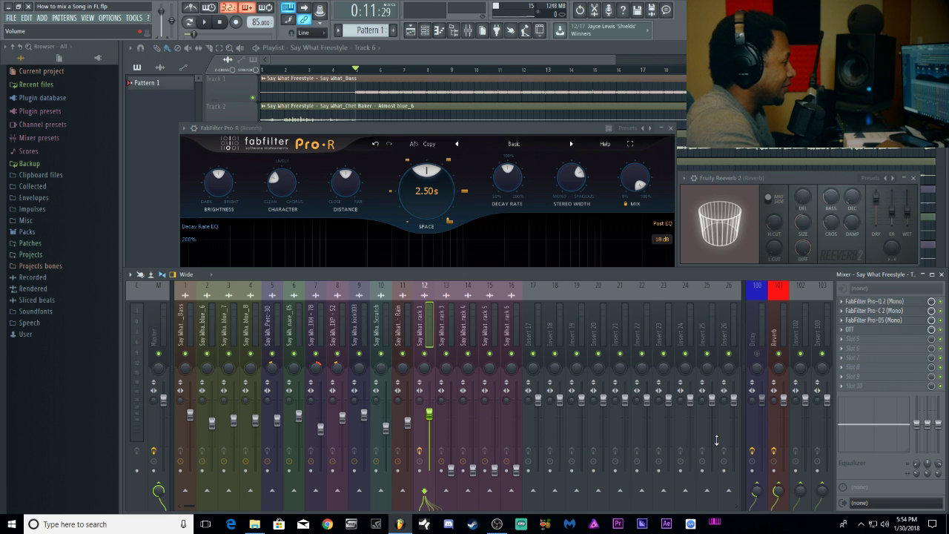
{"action": "key", "text": "space"}
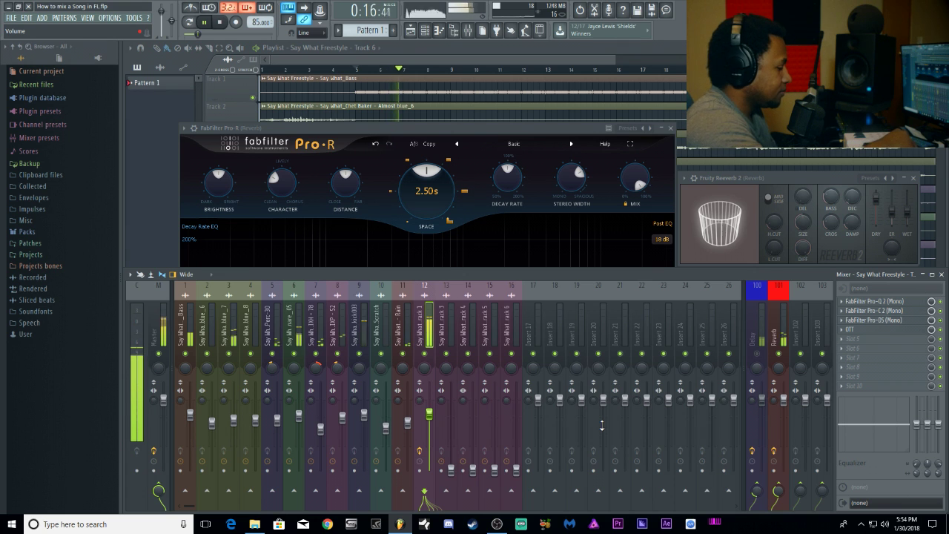
{"action": "key", "text": "space"}
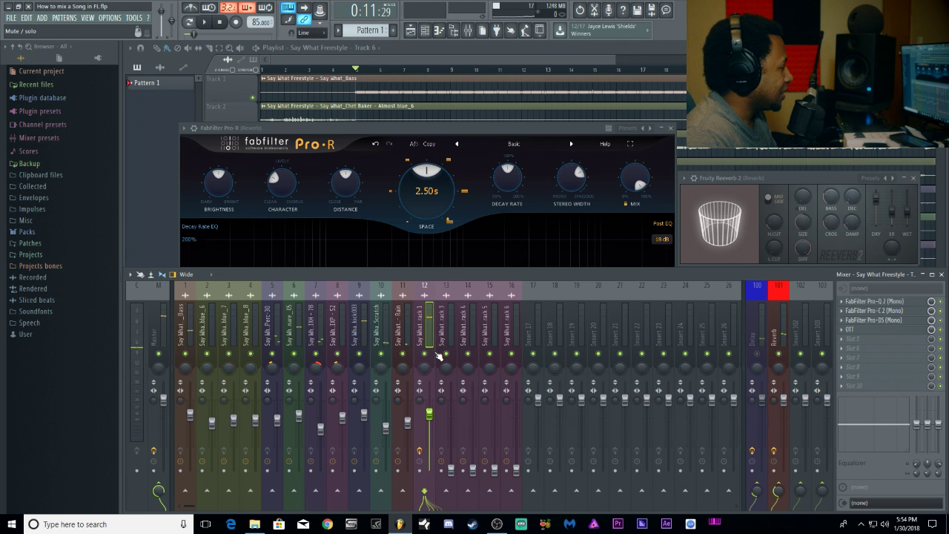
{"action": "key", "text": "space"}
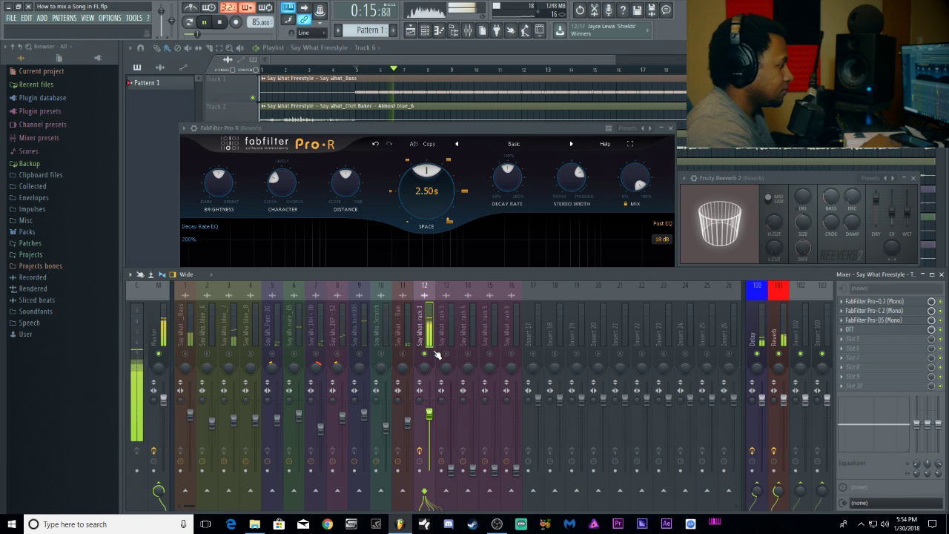
{"action": "key", "text": "space"}
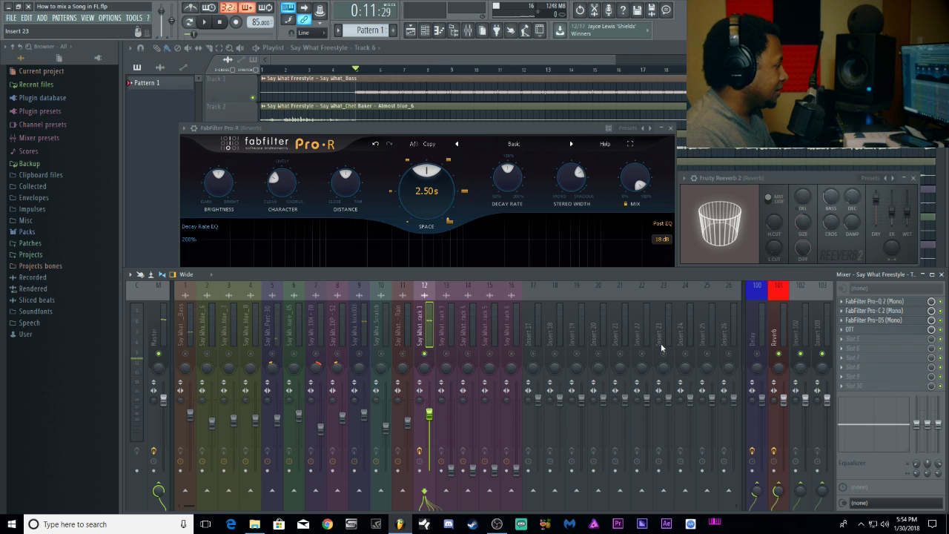
{"action": "left_click", "coordinate": [482, 136]}
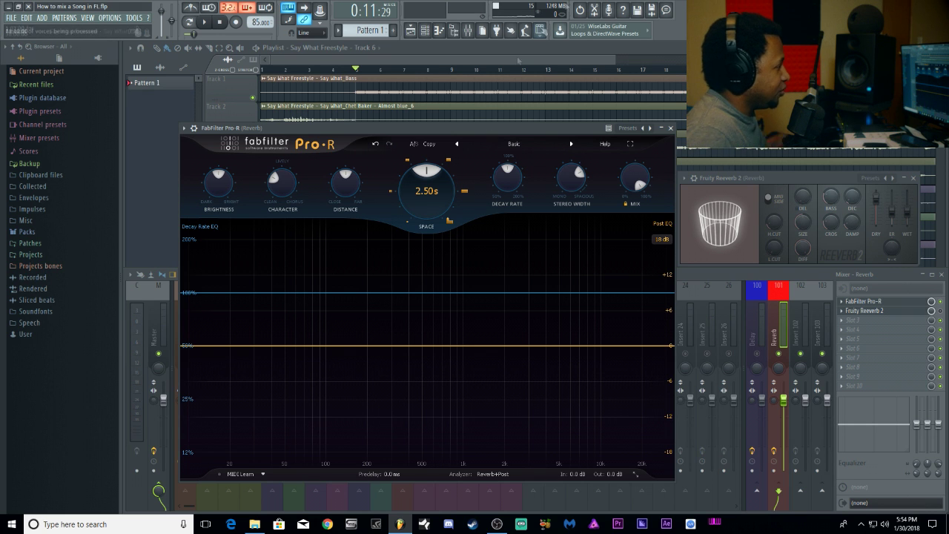
Turn Pro-R's Character down from 30% to 0%
{"action": "mouse_move", "coordinate": [448, 210]}
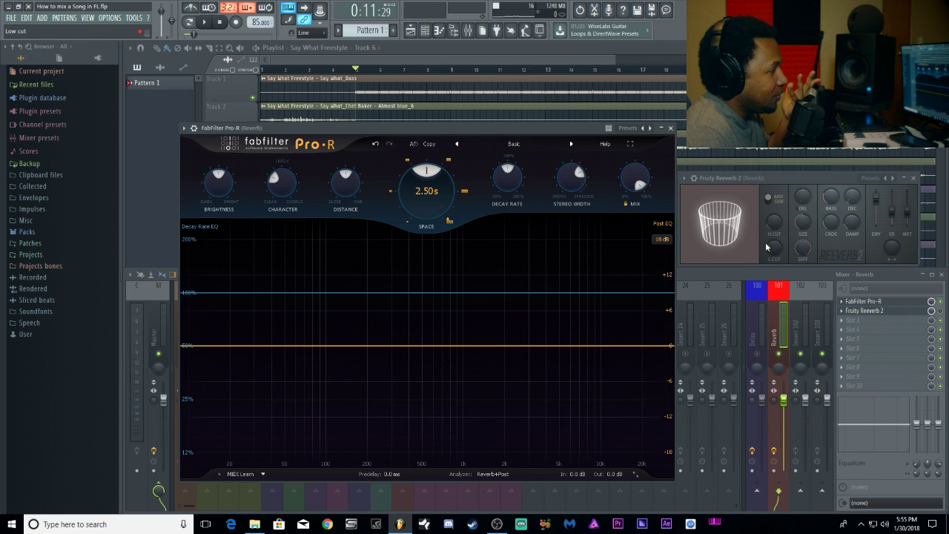
{"action": "mouse_move", "coordinate": [286, 190]}
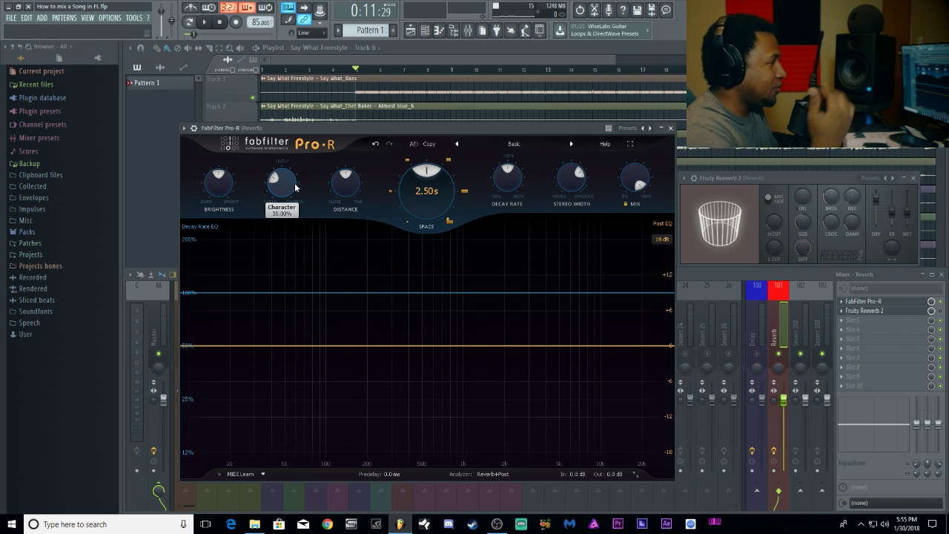
{"action": "left_click_drag", "start_coordinate": [296, 188], "coordinate": [375, 257]}
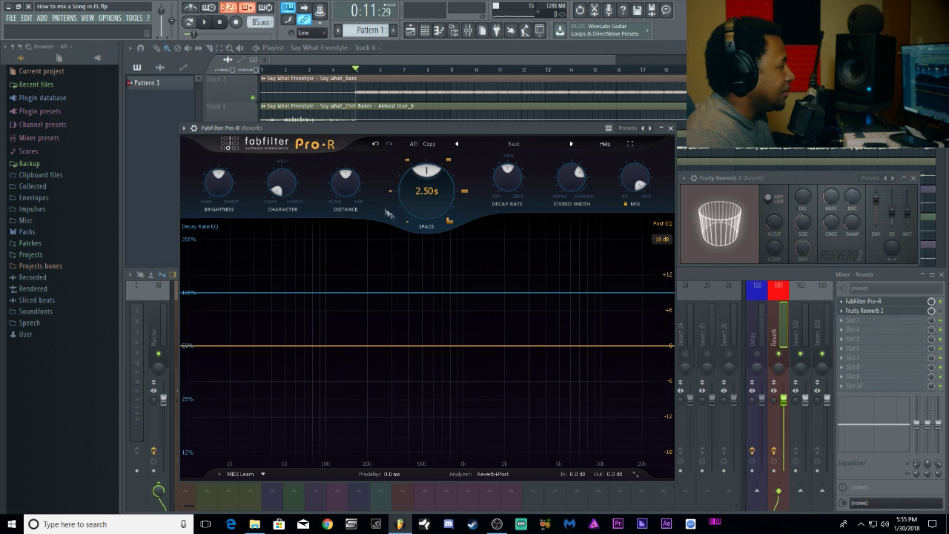
Adjust Pro-R's Mix knob, leaving the reverb at 100% wet
{"action": "mouse_move", "coordinate": [337, 192]}
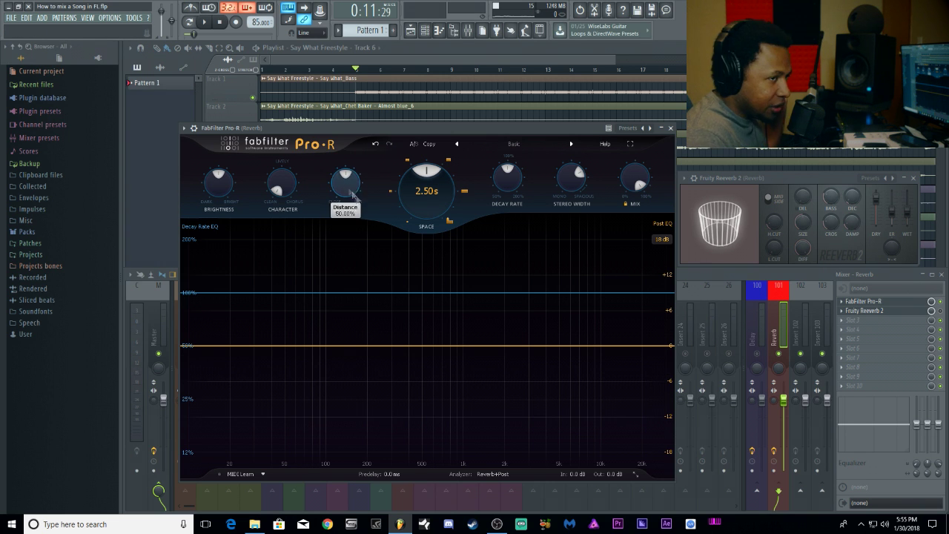
{"action": "mouse_move", "coordinate": [509, 194]}
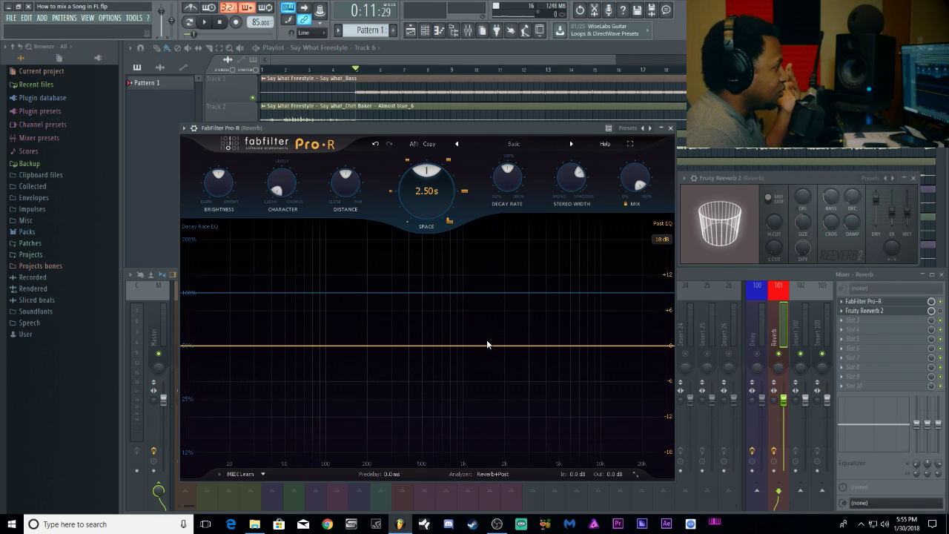
{"action": "mouse_move", "coordinate": [630, 178]}
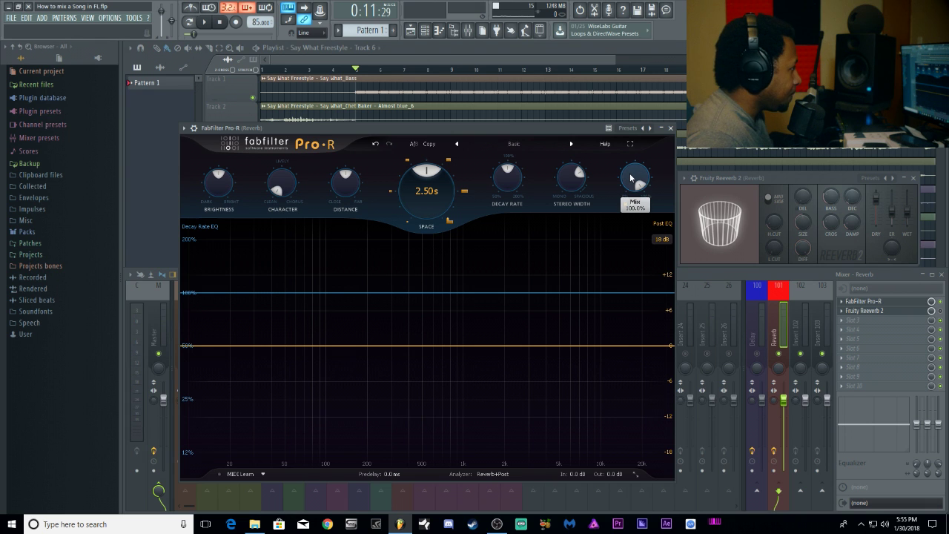
{"action": "mouse_move", "coordinate": [630, 178]}
{"action": "left_mouse_down"}
{"action": "mouse_move", "coordinate": [635, 217]}
{"action": "mouse_move", "coordinate": [627, 162]}
{"action": "left_mouse_up"}
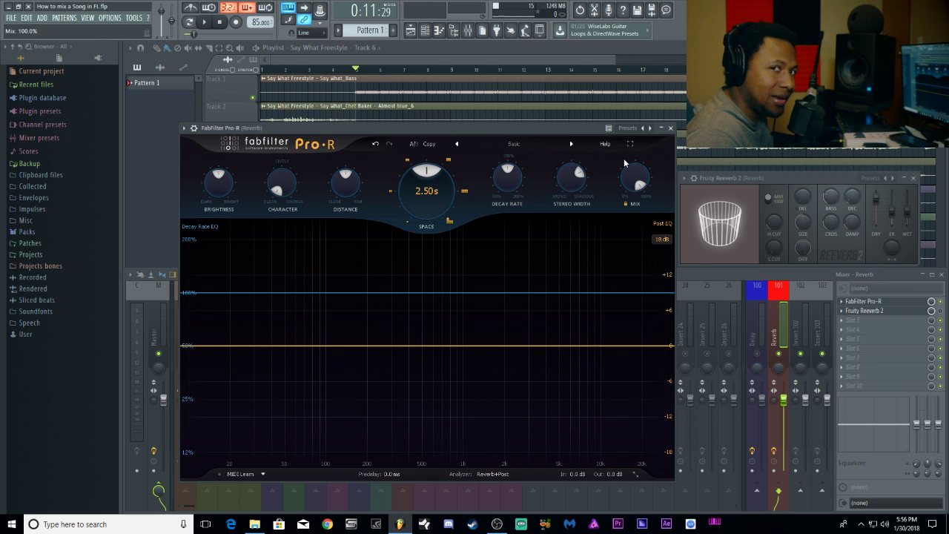
{"action": "mouse_move", "coordinate": [629, 185]}
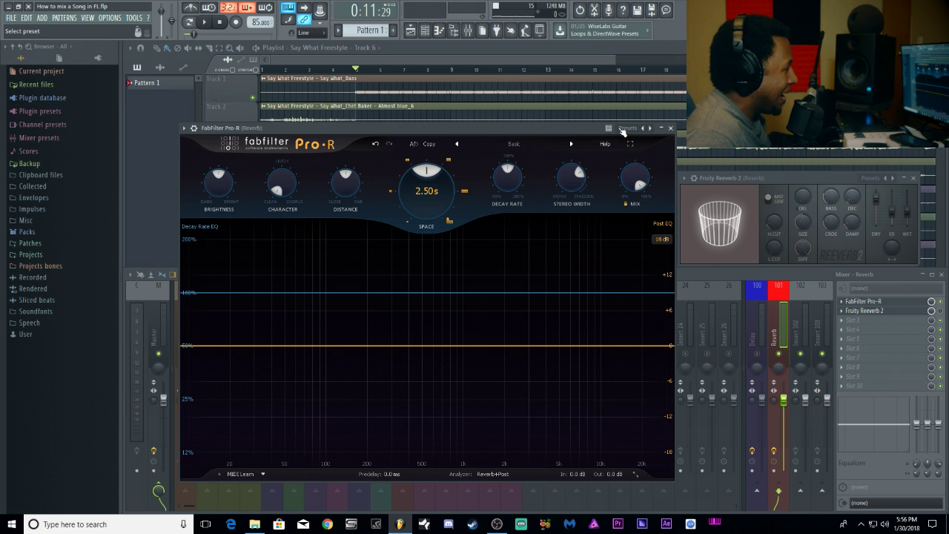
Sweep Pro-R's Space knob from 0.20 s upward while listening, then reset it to 2.00 s
{"action": "left_click_drag", "start_coordinate": [426, 185], "coordinate": [461, 297]}
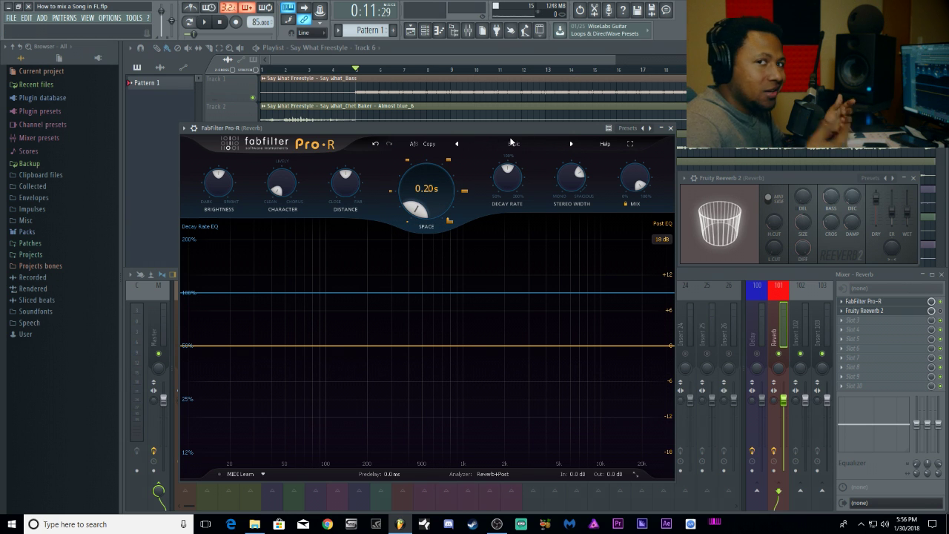
{"action": "key", "text": "space"}
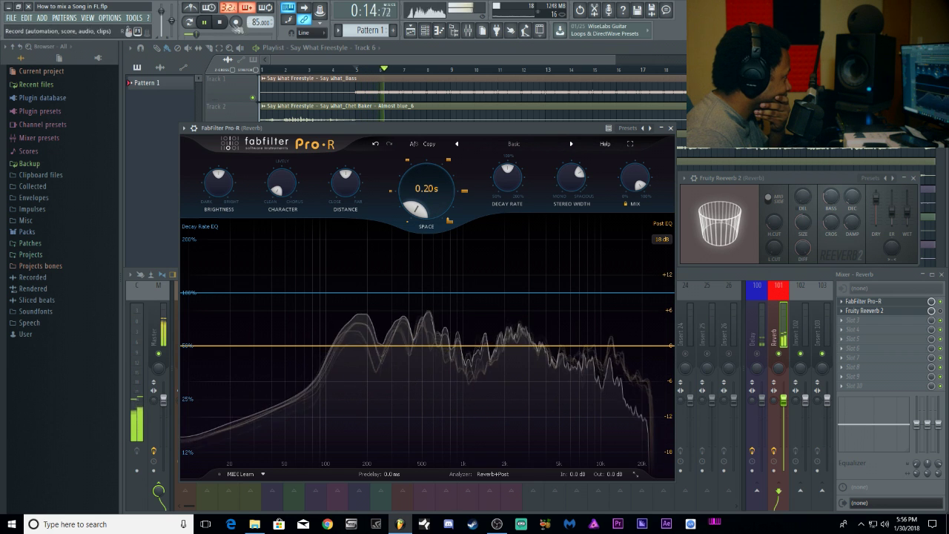
{"action": "left_click", "coordinate": [224, 25]}
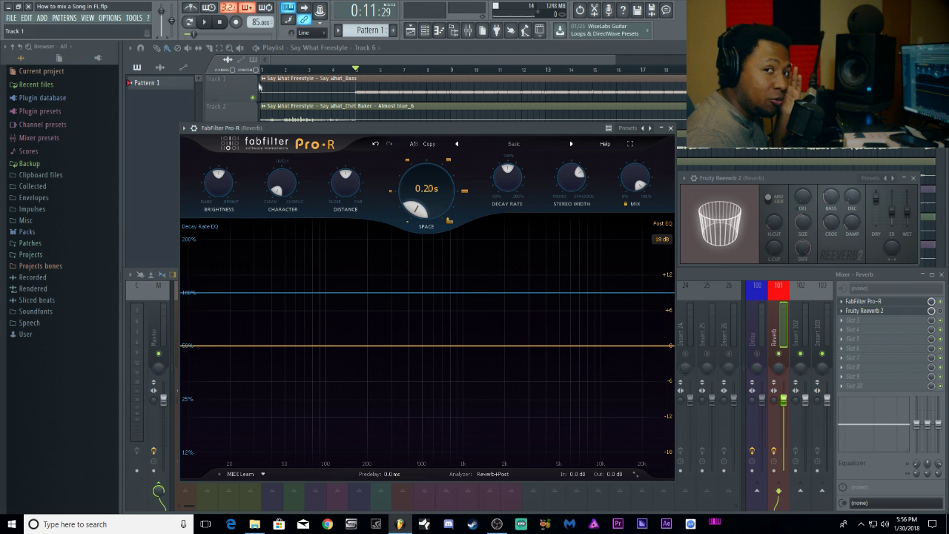
{"action": "mouse_move", "coordinate": [413, 196]}
{"action": "left_mouse_down"}
{"action": "mouse_move", "coordinate": [412, 171]}
{"action": "mouse_move", "coordinate": [414, 189]}
{"action": "left_mouse_up"}
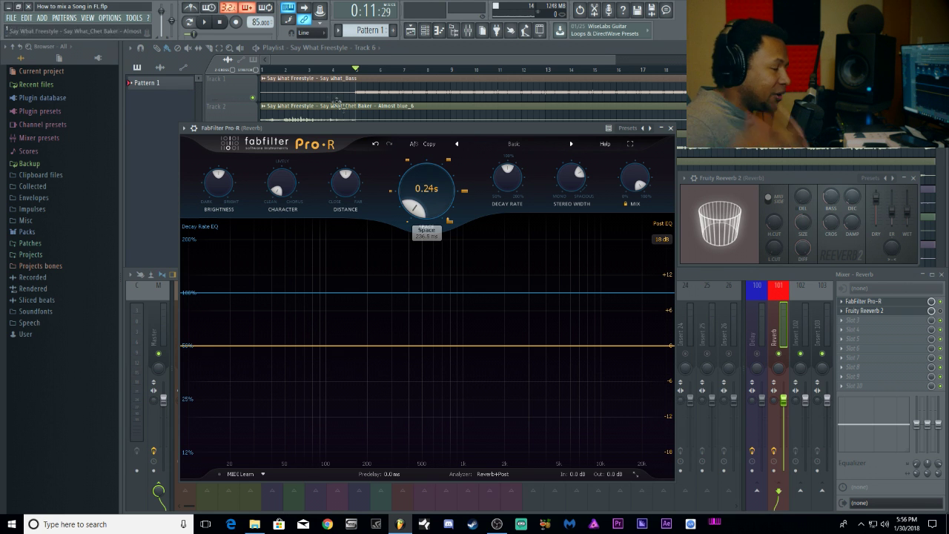
{"action": "key", "text": "space"}
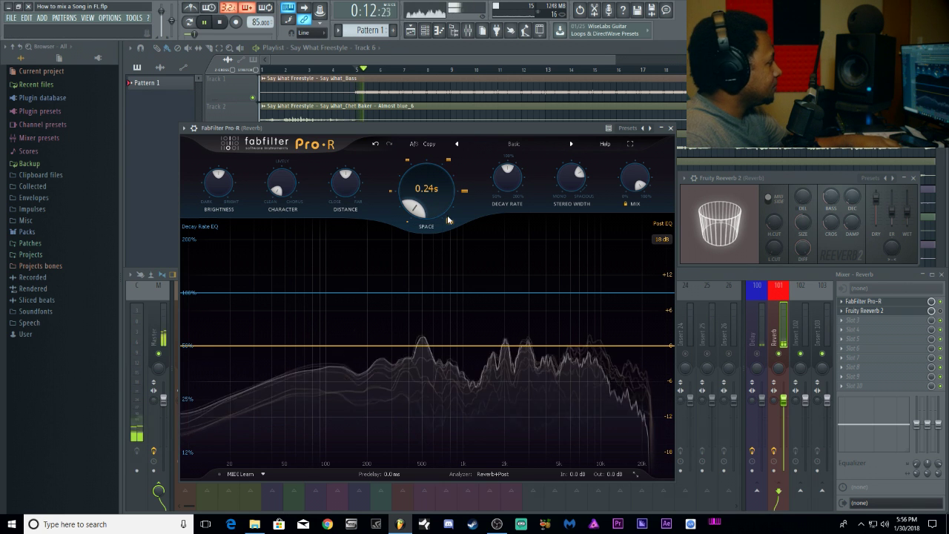
{"action": "left_click_drag", "start_coordinate": [407, 207], "coordinate": [402, 55]}
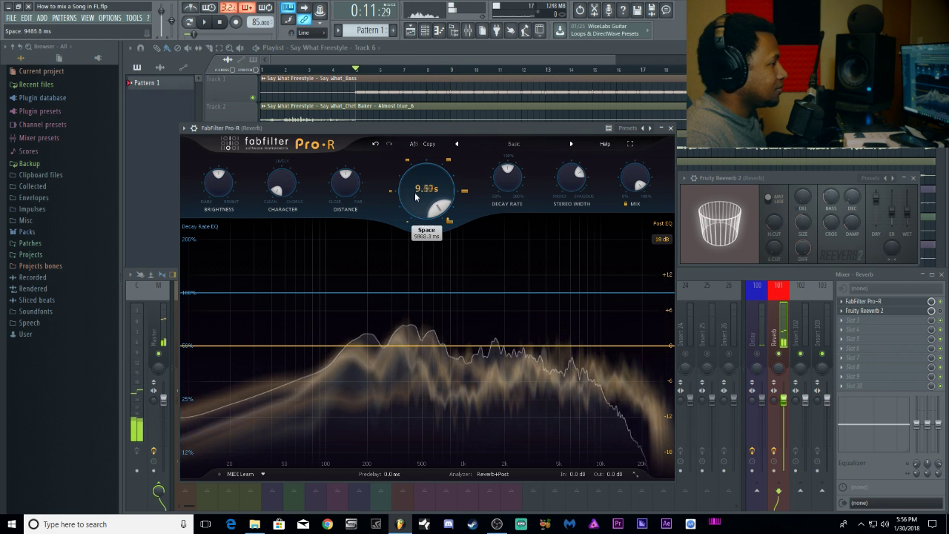
{"action": "left_click_drag", "start_coordinate": [413, 214], "coordinate": [499, 455]}
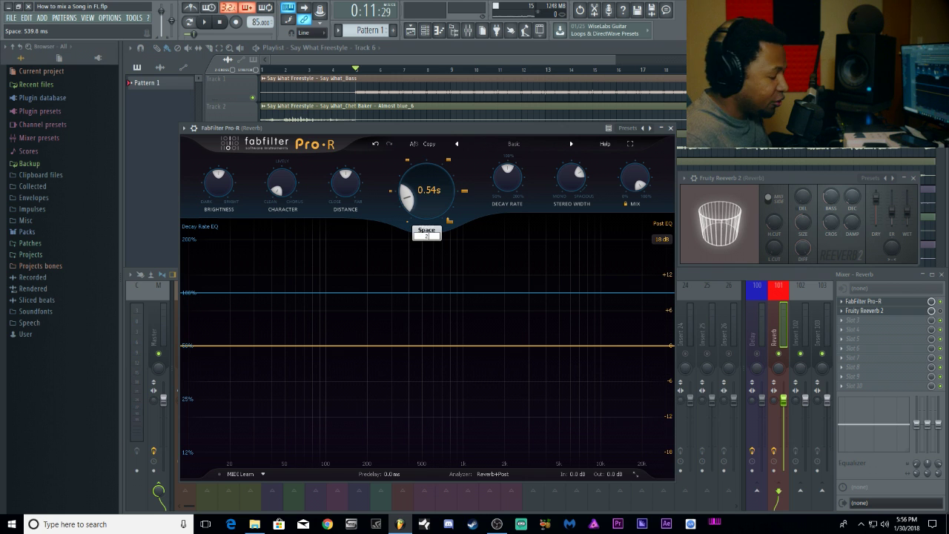
{"action": "double_click", "coordinate": [432, 197]}
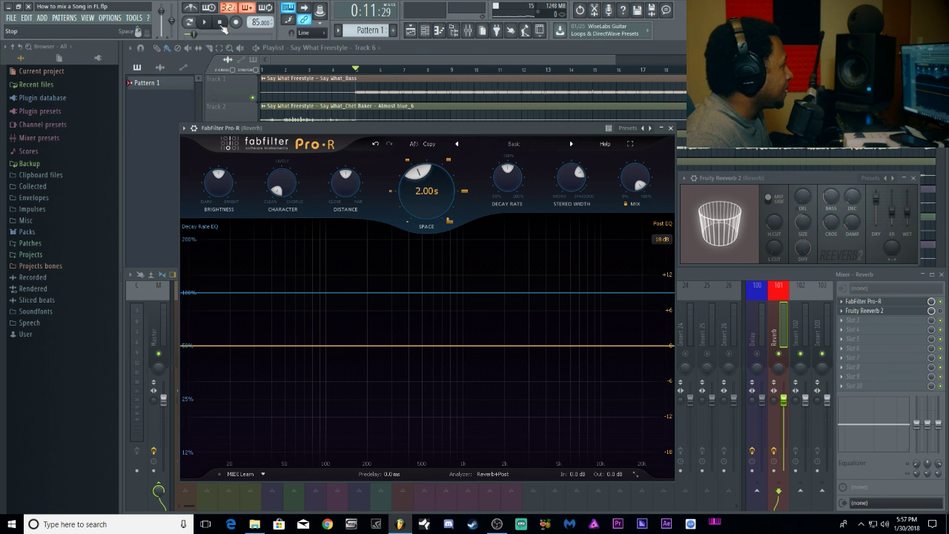
During playback, enter Space values of 3000, 2000, 2500 and finally 2000 ms, then stop
{"action": "key", "text": "space"}
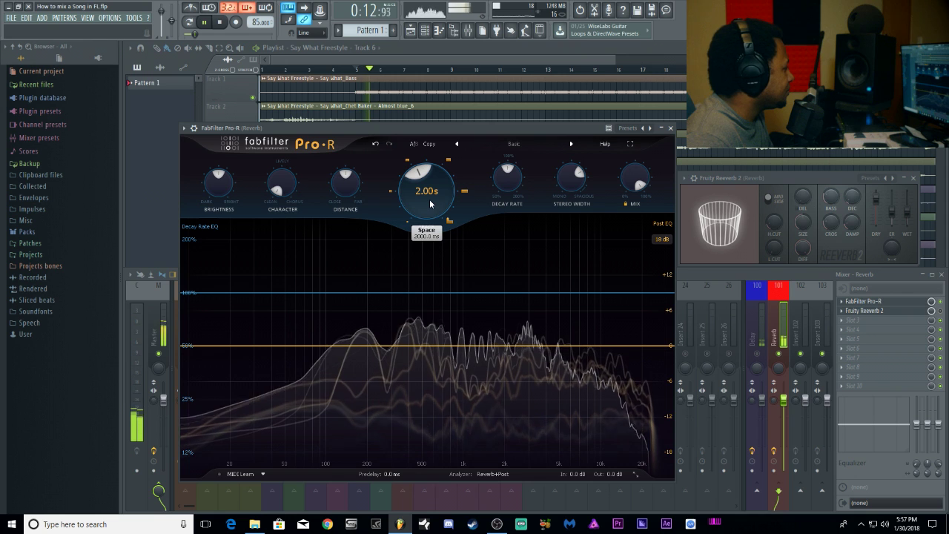
{"action": "type", "text": "3000"}
{"action": "key", "text": "Return"}
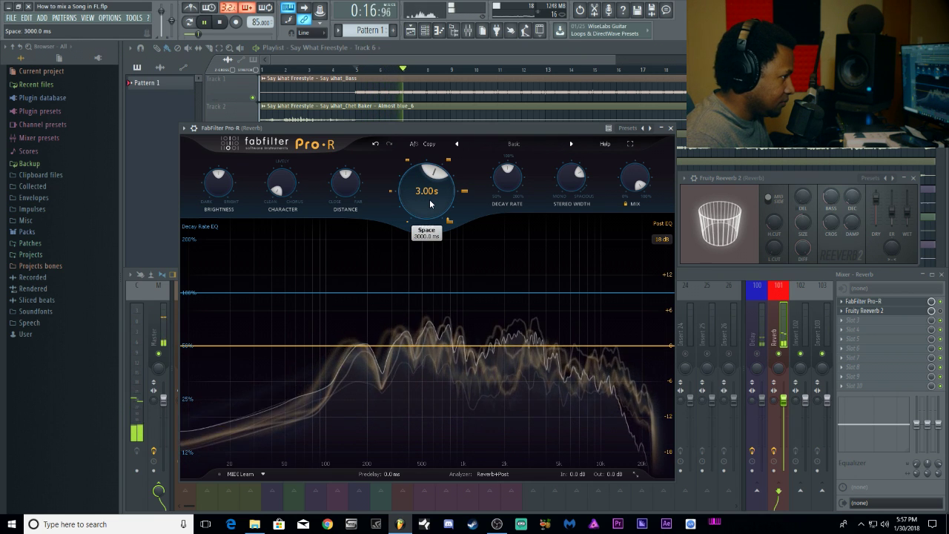
{"action": "double_click", "coordinate": [429, 204]}
{"action": "type", "text": "2000"}
{"action": "key", "text": "Return"}
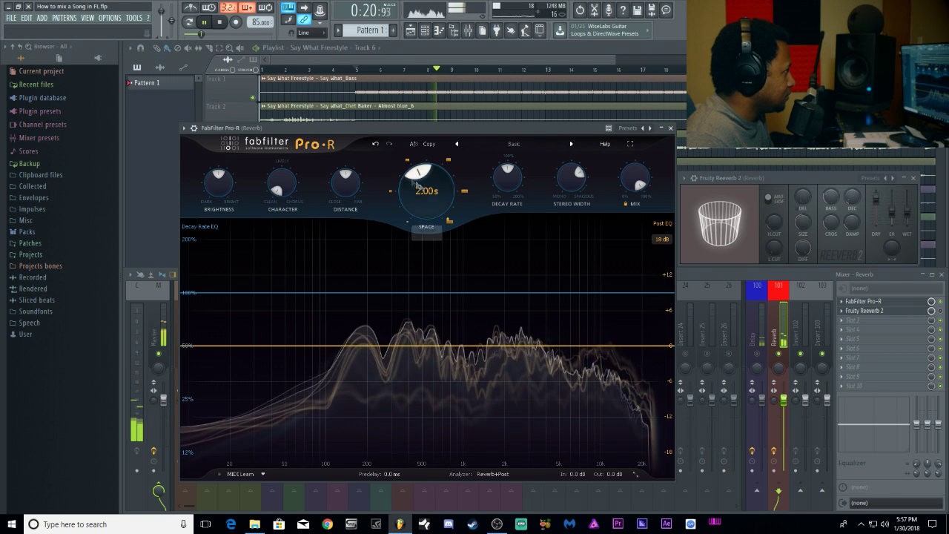
{"action": "type", "text": "2500"}
{"action": "key", "text": "Return"}
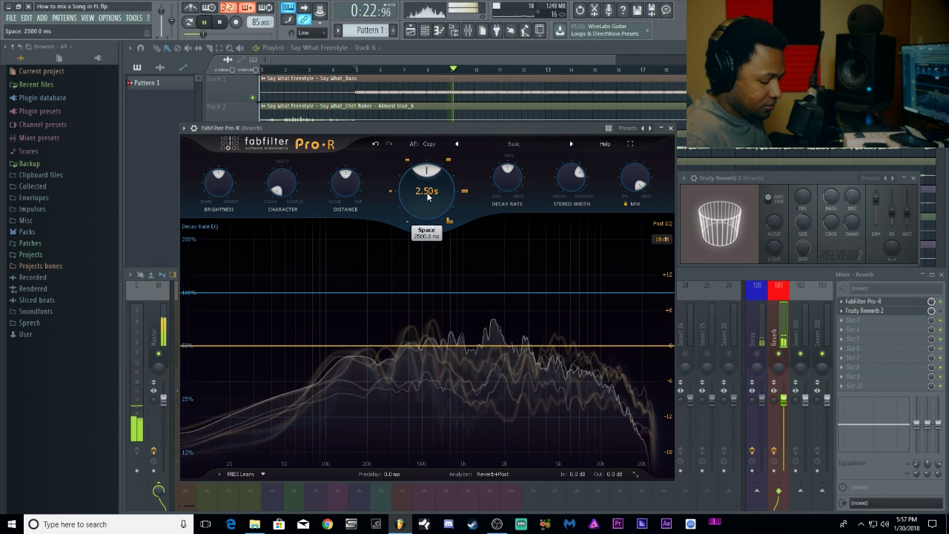
{"action": "double_click", "coordinate": [431, 207]}
{"action": "type", "text": "2000"}
{"action": "key", "text": "Return"}
{"action": "left_click", "coordinate": [220, 23]}
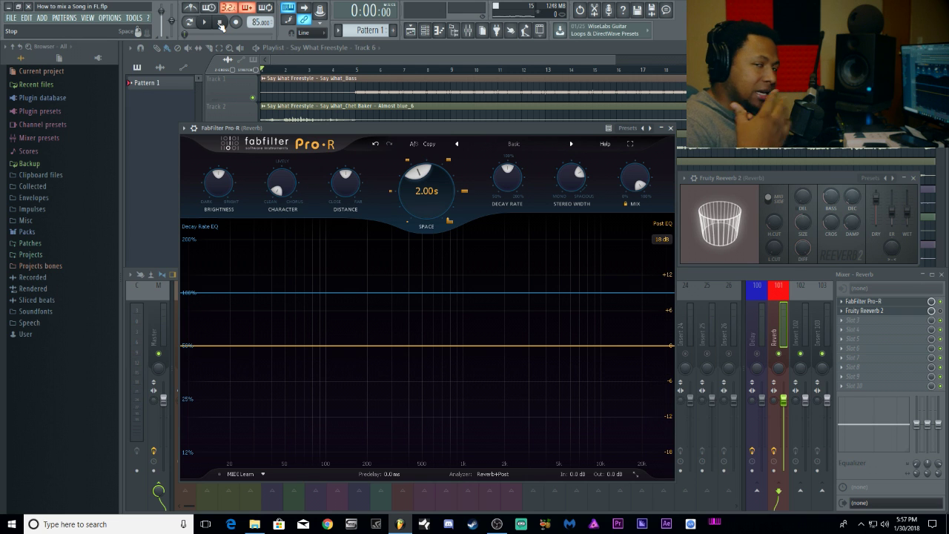
Play from bar 5 and reopen the Reverb bus's Pro-R window from the mixer
{"action": "mouse_move", "coordinate": [223, 199]}
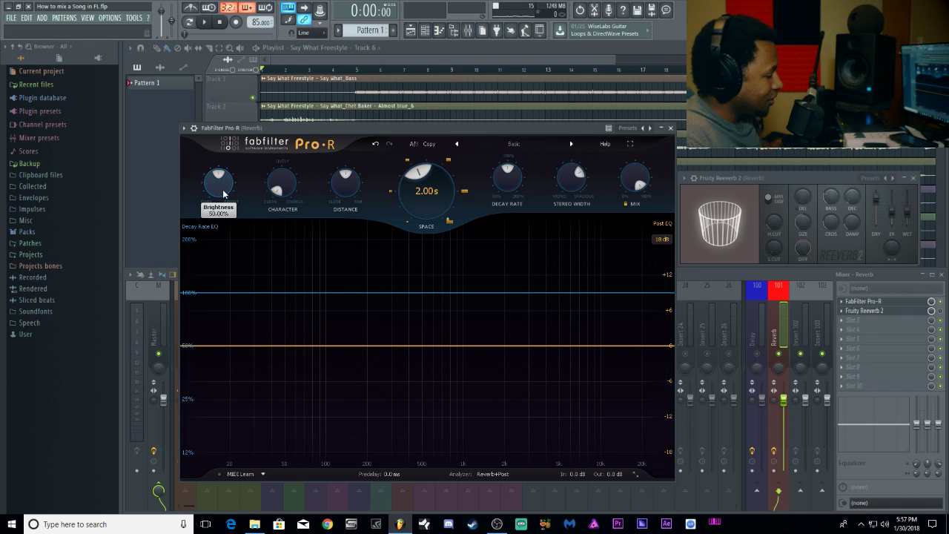
{"action": "key", "text": "space"}
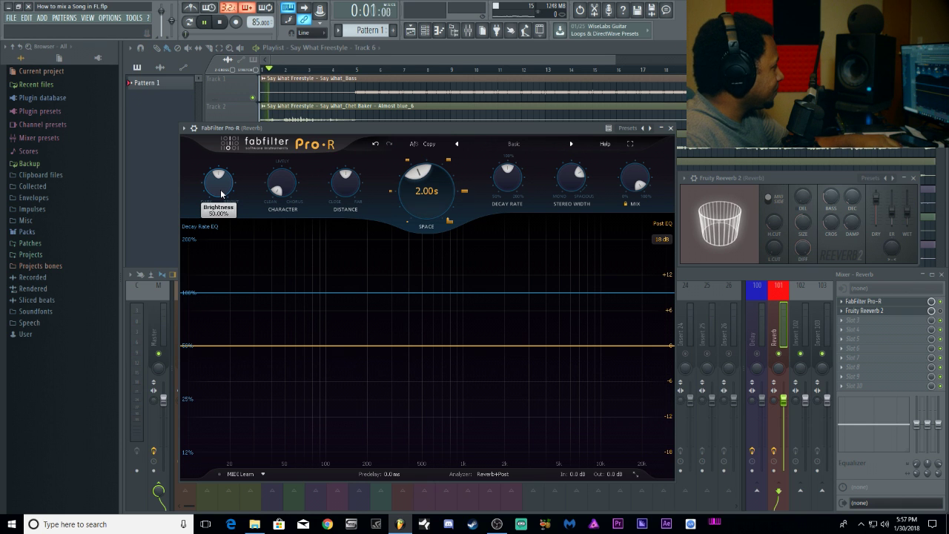
{"action": "left_click", "coordinate": [358, 78]}
{"action": "left_click", "coordinate": [356, 68]}
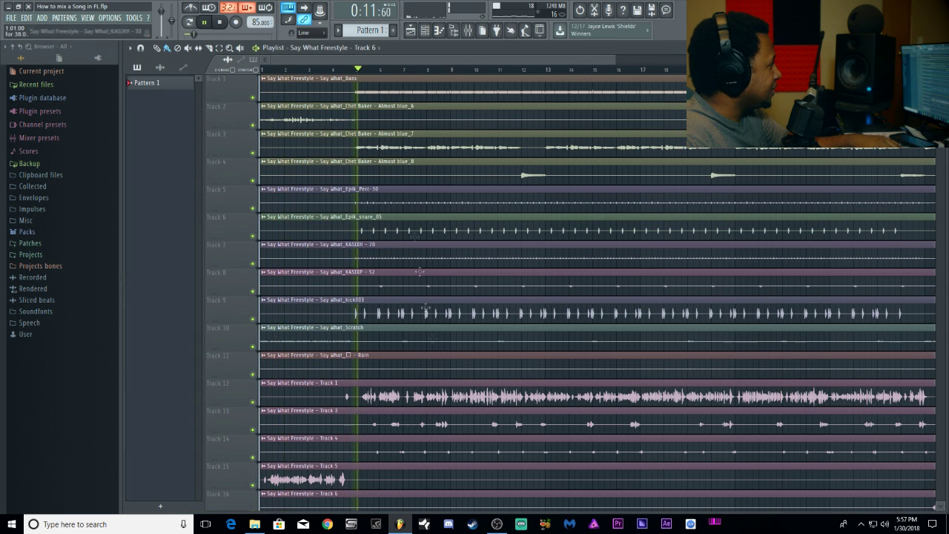
{"action": "left_click", "coordinate": [468, 31]}
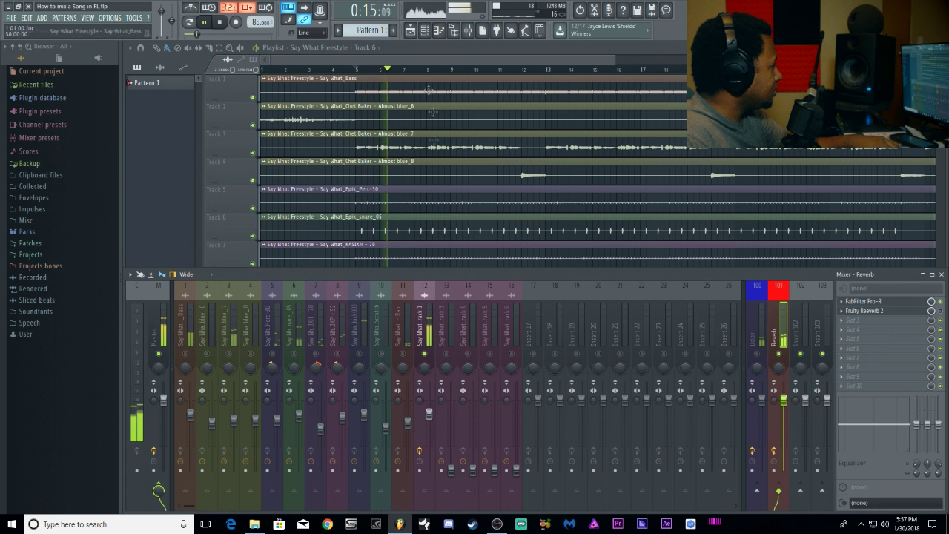
{"action": "left_click", "coordinate": [423, 326]}
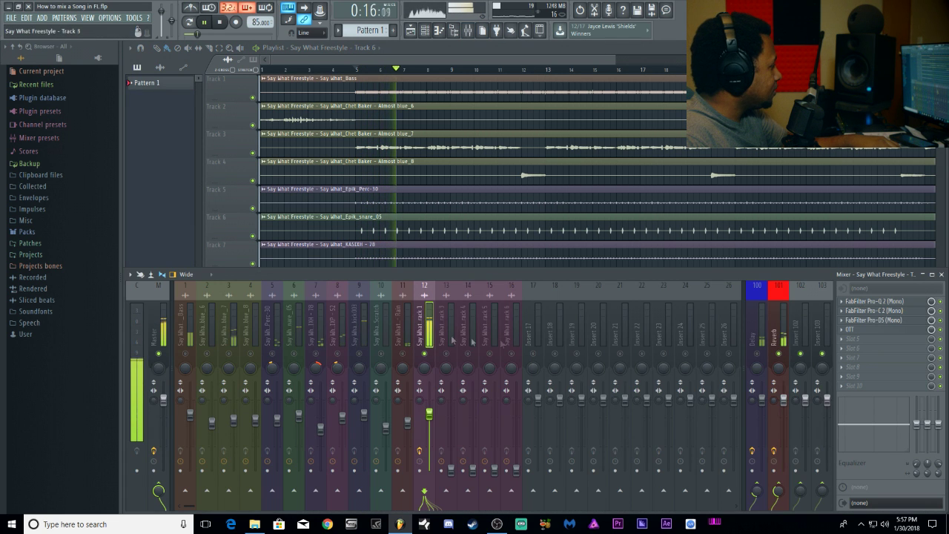
{"action": "left_click", "coordinate": [773, 330]}
{"action": "left_click", "coordinate": [864, 311]}
{"action": "left_click", "coordinate": [866, 301]}
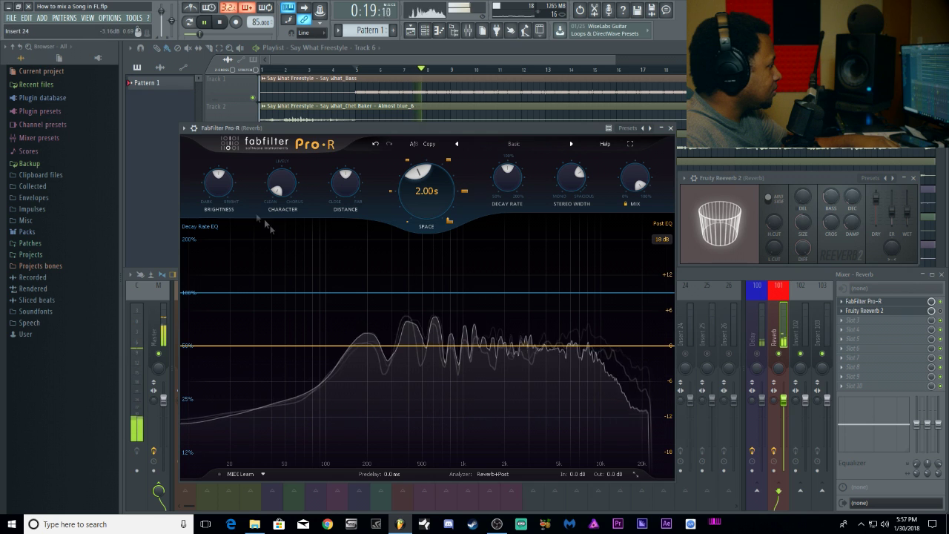
Audition Pro-R Brightness by dragging, enter 30%, re-edit the value, then stop playback
{"action": "mouse_move", "coordinate": [218, 184]}
{"action": "left_mouse_down"}
{"action": "mouse_move", "coordinate": [222, 196]}
{"action": "mouse_move", "coordinate": [220, 167]}
{"action": "left_mouse_up"}
{"action": "left_click_drag", "start_coordinate": [219, 256], "coordinate": [228, 292]}
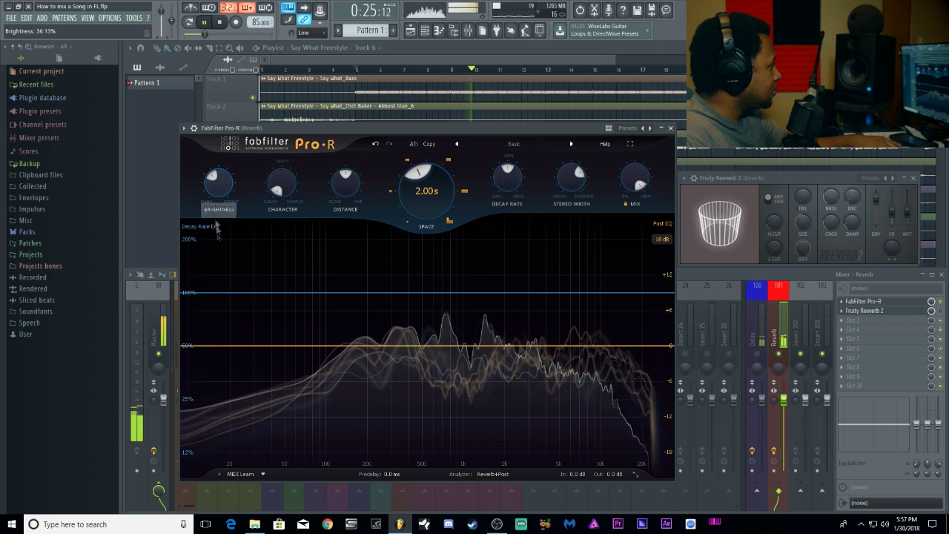
{"action": "double_click", "coordinate": [215, 195]}
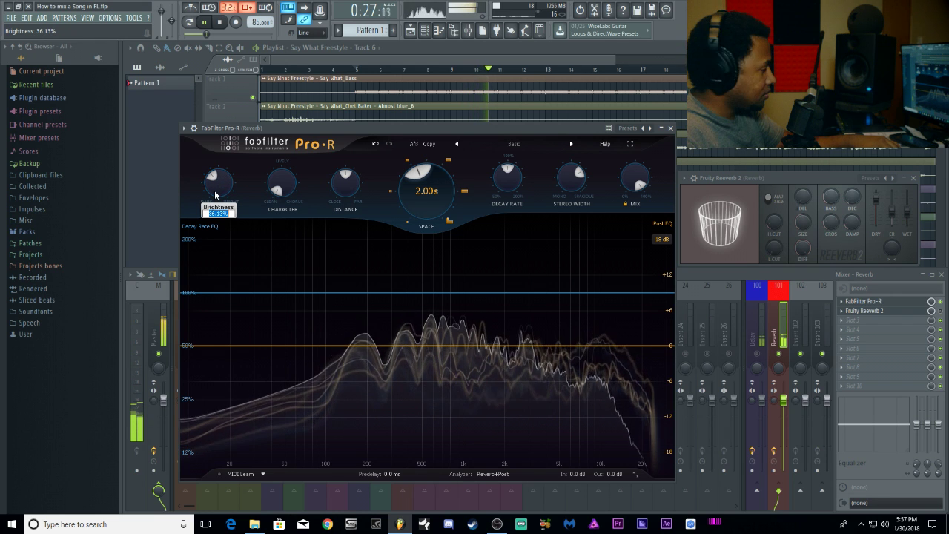
{"action": "type", "text": "30"}
{"action": "key", "text": "Return"}
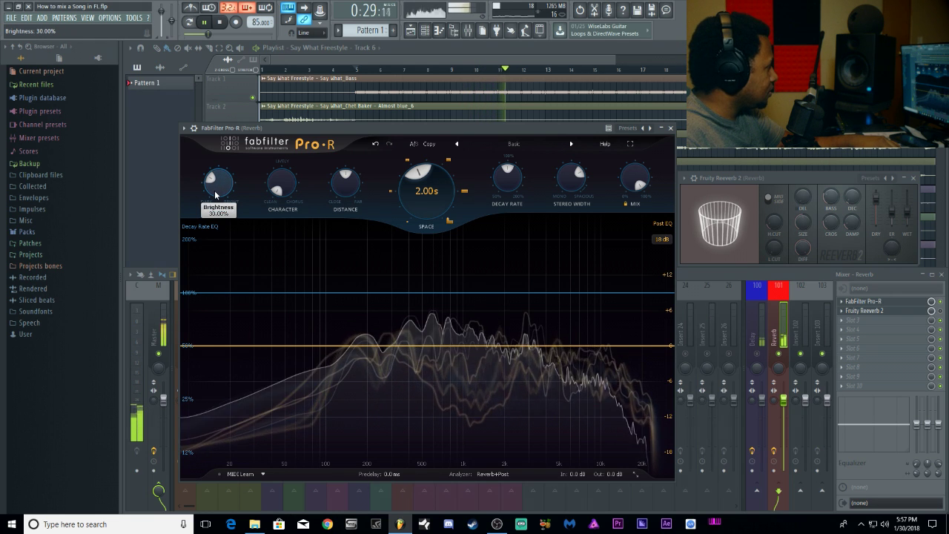
{"action": "double_click", "coordinate": [215, 194]}
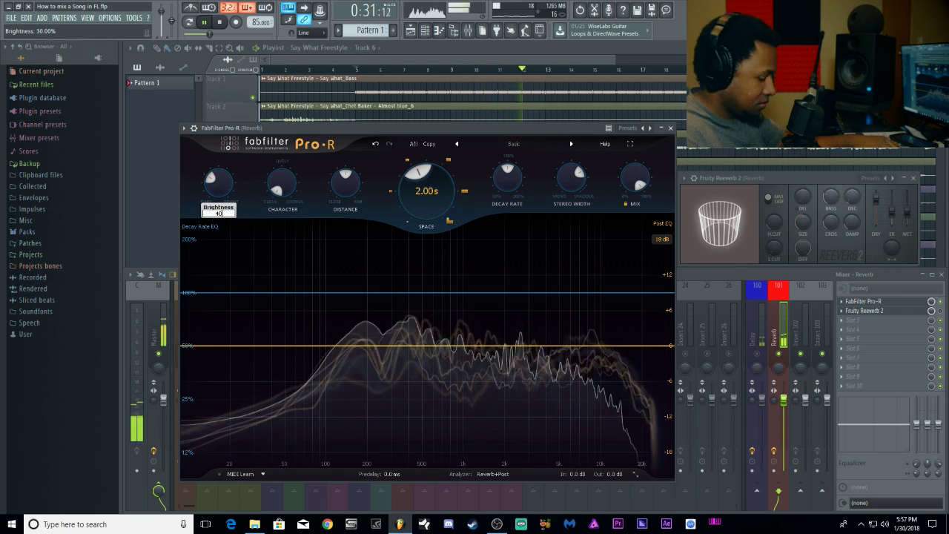
{"action": "key", "text": "space"}
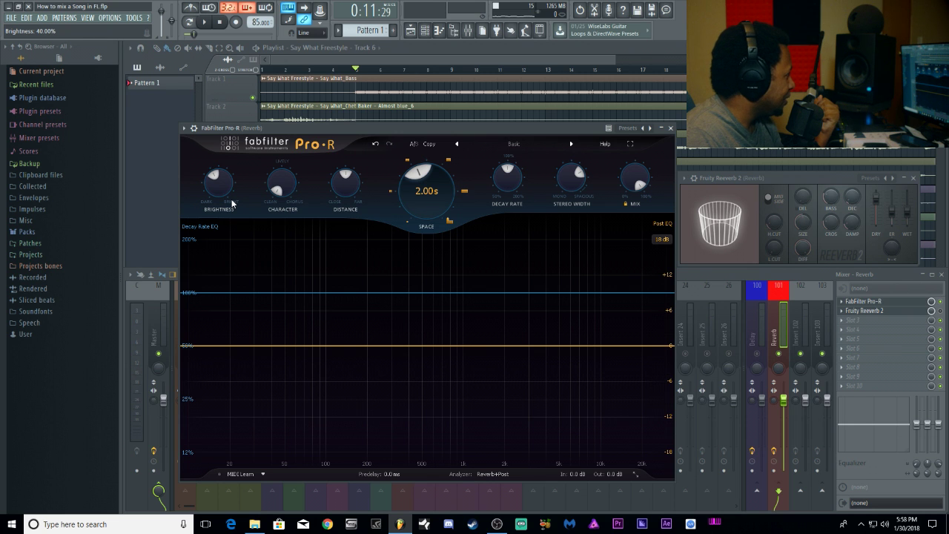
While playing, drag Pro-R's Distance up, then type 70% and finally 60%
{"action": "mouse_move", "coordinate": [346, 189]}
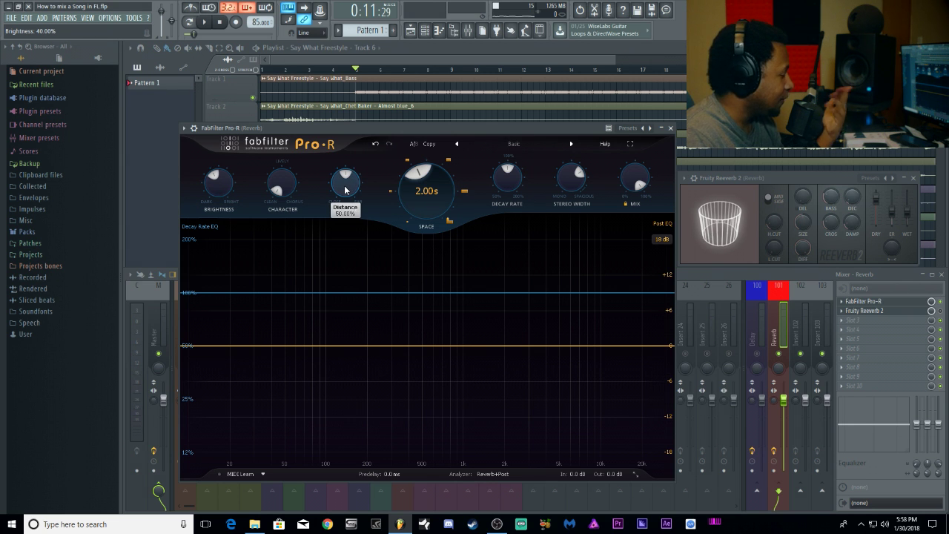
{"action": "key", "text": "space"}
{"action": "left_click_drag", "start_coordinate": [345, 189], "coordinate": [320, 194]}
{"action": "double_click", "coordinate": [341, 197]}
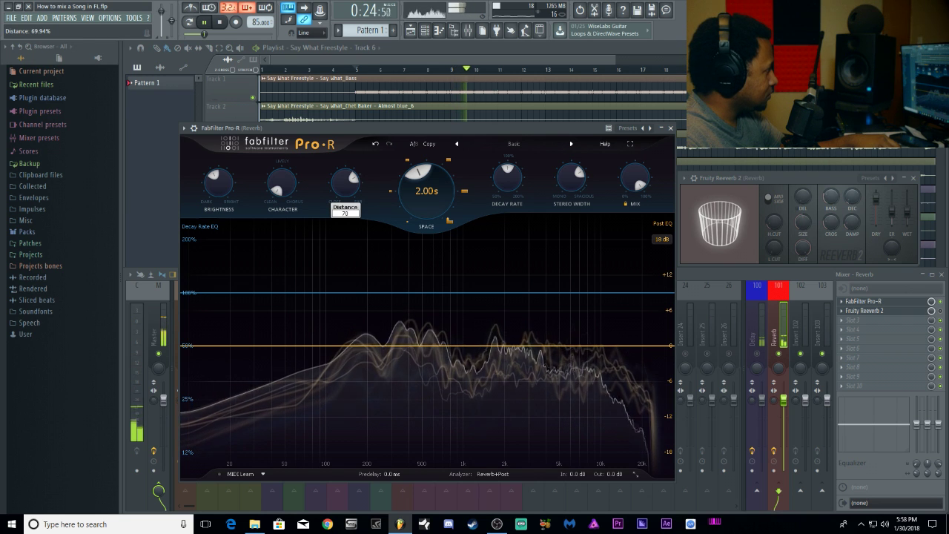
{"action": "type", "text": "70"}
{"action": "key", "text": "Return"}
{"action": "double_click", "coordinate": [341, 196]}
{"action": "type", "text": "60"}
{"action": "key", "text": "Return"}
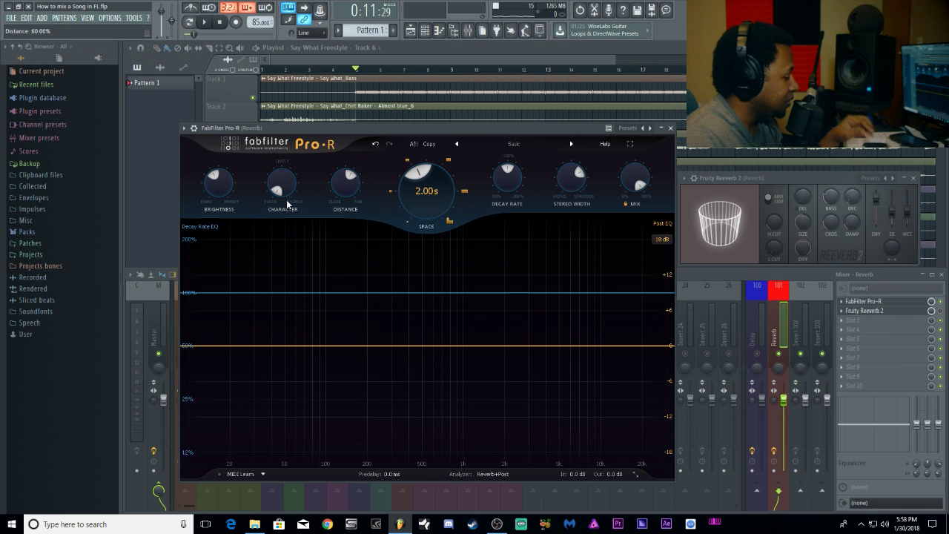
During playback, sweep Pro-R's Character between 100% and 56%, commit 50%, and move the window up
{"action": "key", "text": "space"}
{"action": "mouse_move", "coordinate": [285, 176]}
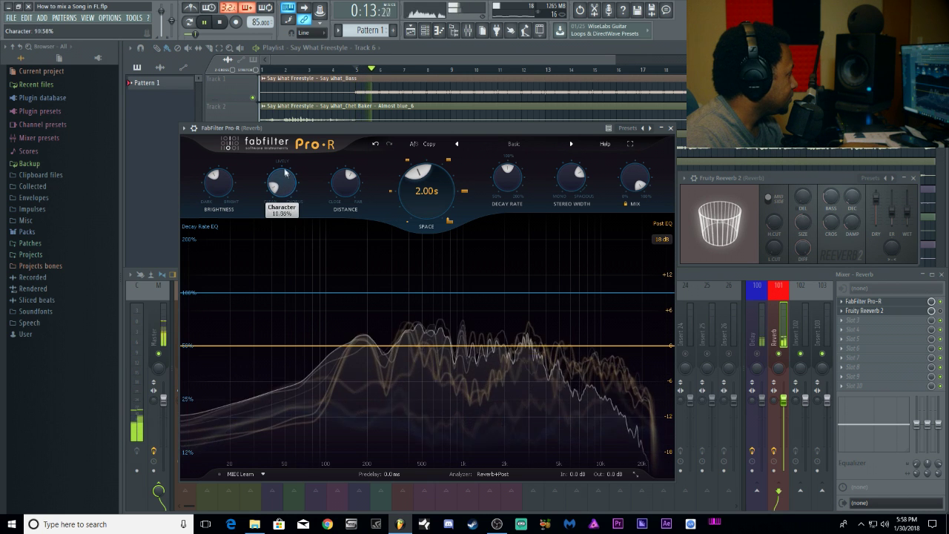
{"action": "left_click_drag", "start_coordinate": [285, 176], "coordinate": [267, 9]}
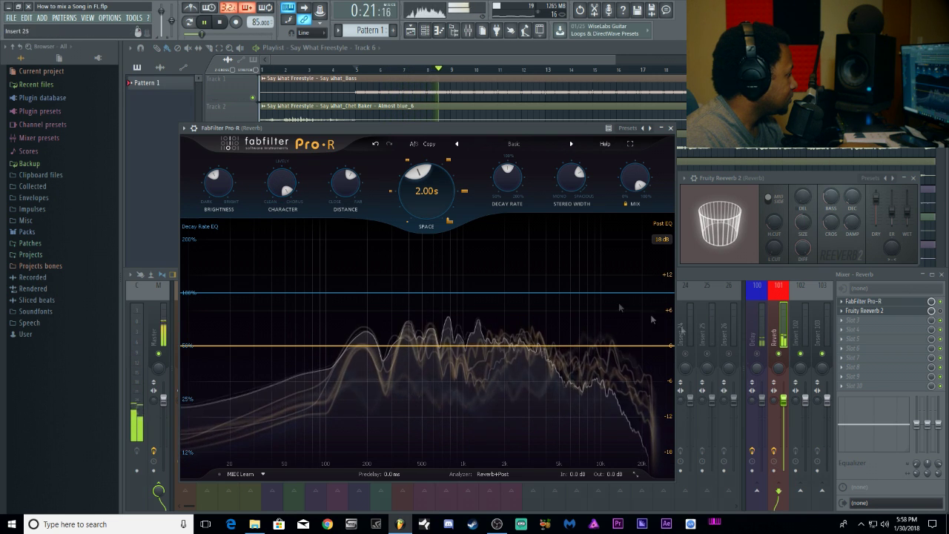
{"action": "mouse_move", "coordinate": [282, 181]}
{"action": "left_mouse_down"}
{"action": "mouse_move", "coordinate": [294, 374]}
{"action": "mouse_move", "coordinate": [298, 180]}
{"action": "left_mouse_up"}
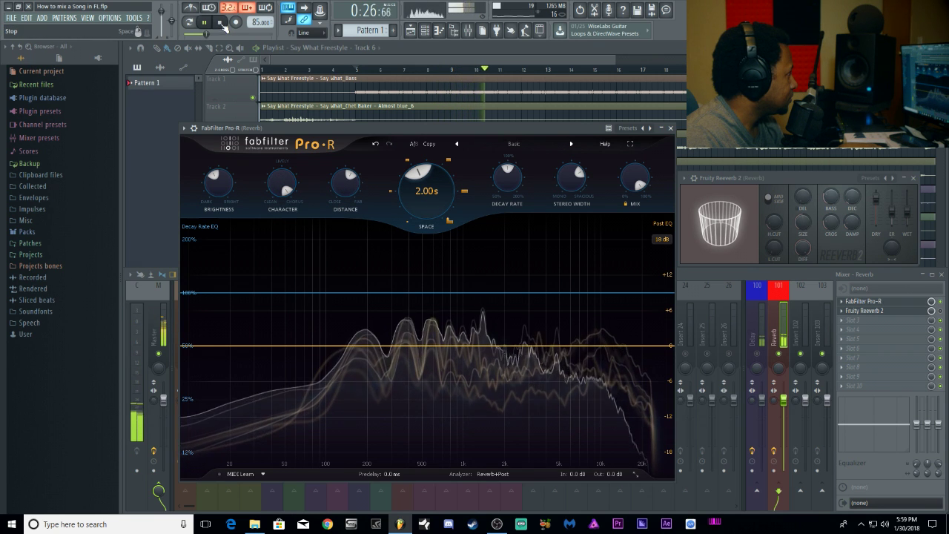
{"action": "left_click", "coordinate": [224, 34]}
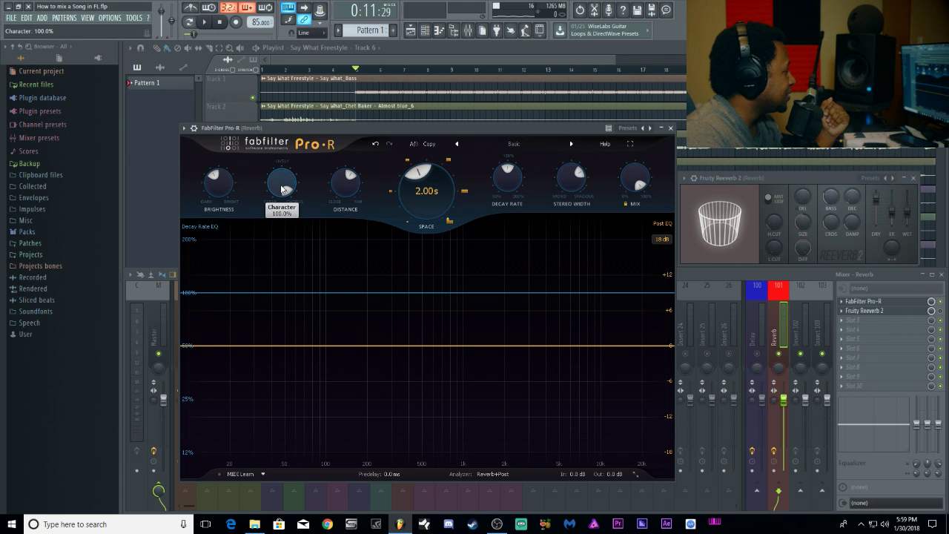
{"action": "key", "text": "Return"}
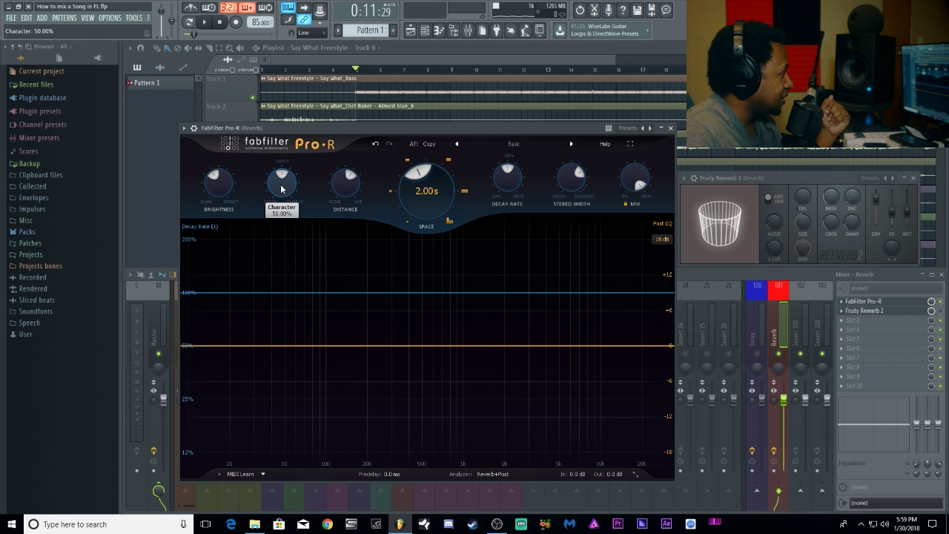
{"action": "left_click_drag", "start_coordinate": [521, 132], "coordinate": [465, 53]}
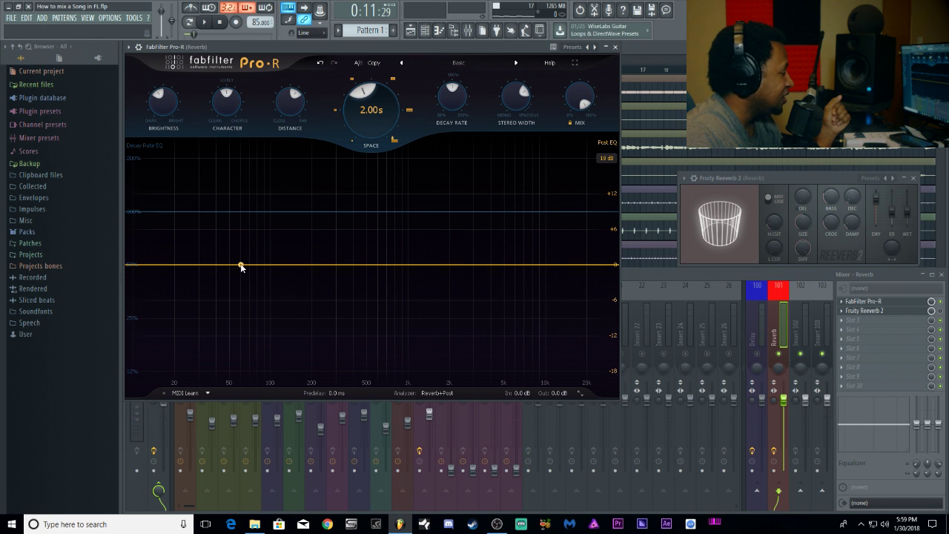
Load Fruity parametric EQ 2 into Reverb slot 3 with the 20Hz + 18kHz cut preset
{"action": "left_click", "coordinate": [872, 322]}
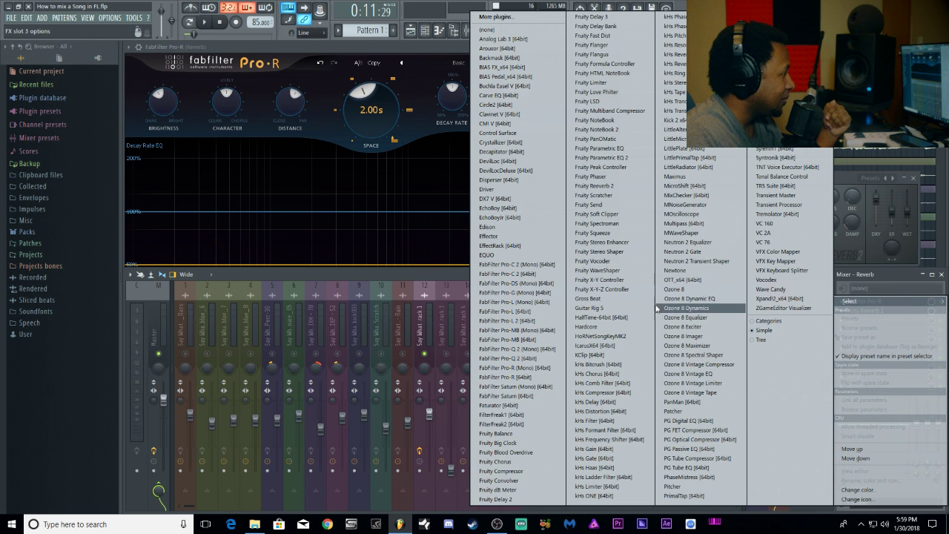
{"action": "left_click", "coordinate": [622, 157]}
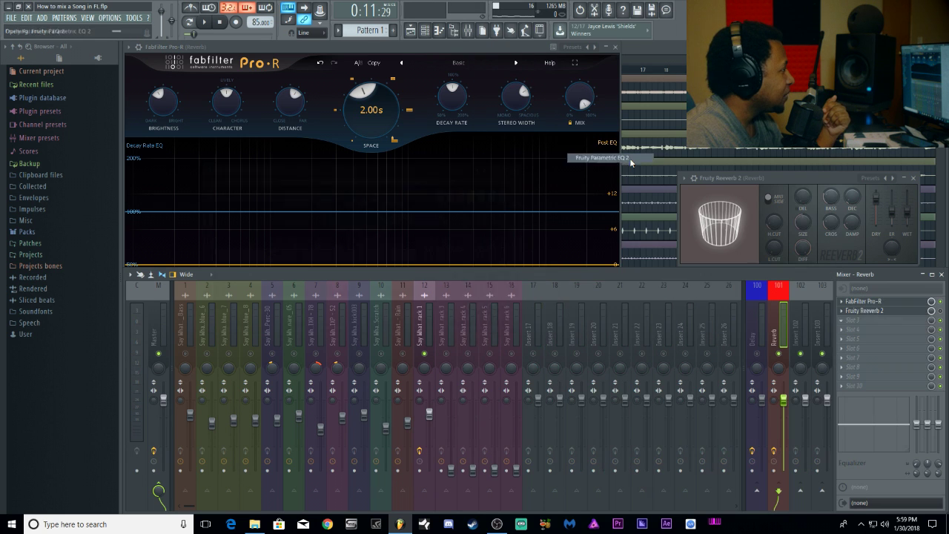
{"action": "left_click", "coordinate": [485, 169]}
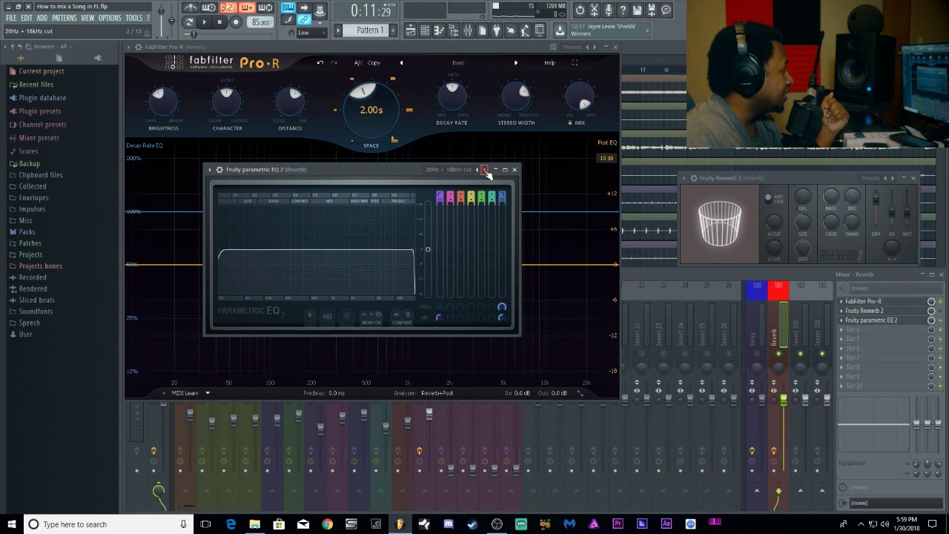
{"action": "left_click_drag", "start_coordinate": [415, 168], "coordinate": [563, 195]}
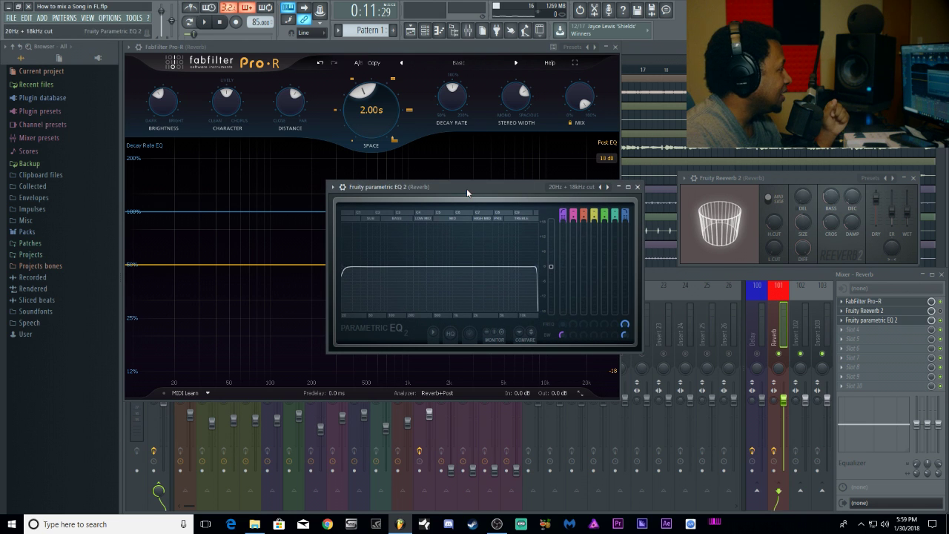
{"action": "right_click", "coordinate": [599, 187]}
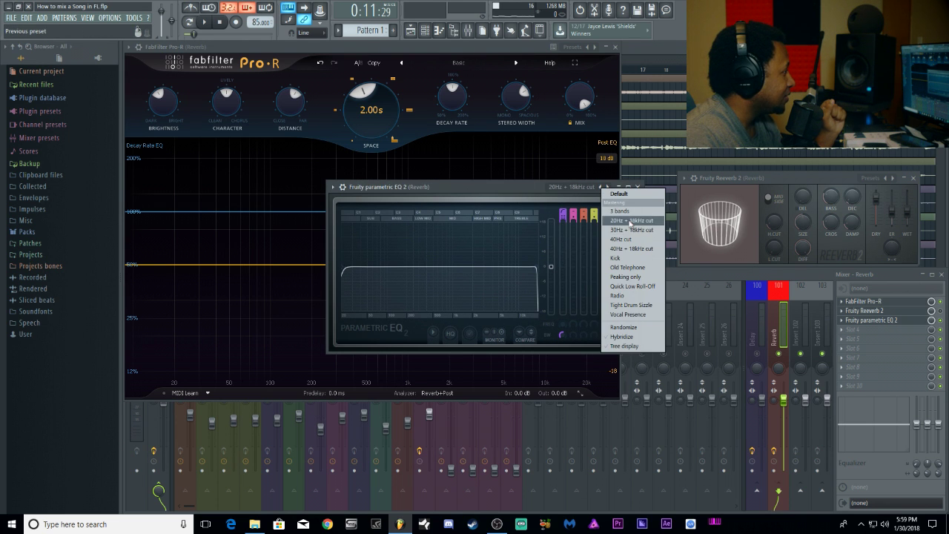
{"action": "left_click", "coordinate": [536, 192]}
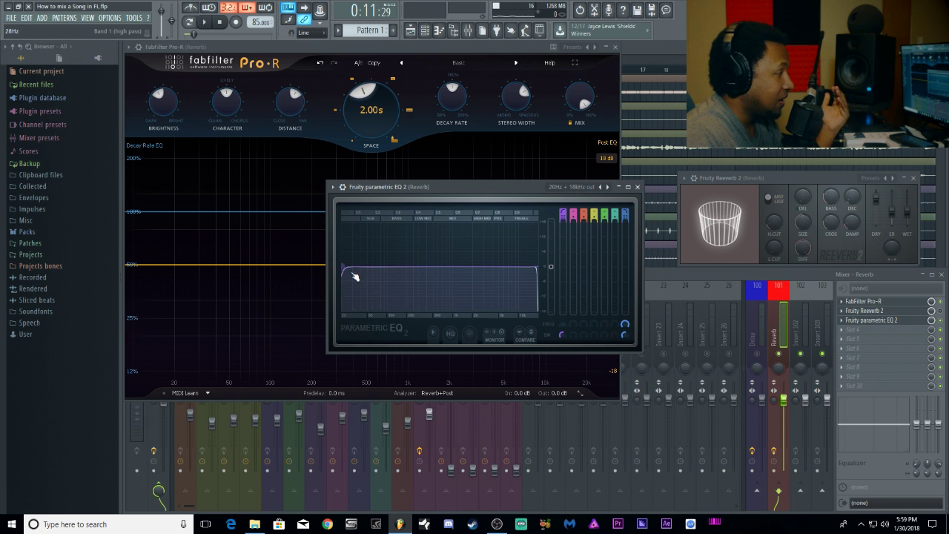
While playing, raise the low cut to about 280 Hz and lower the high cut to about 4390 Hz
{"action": "key", "text": "space"}
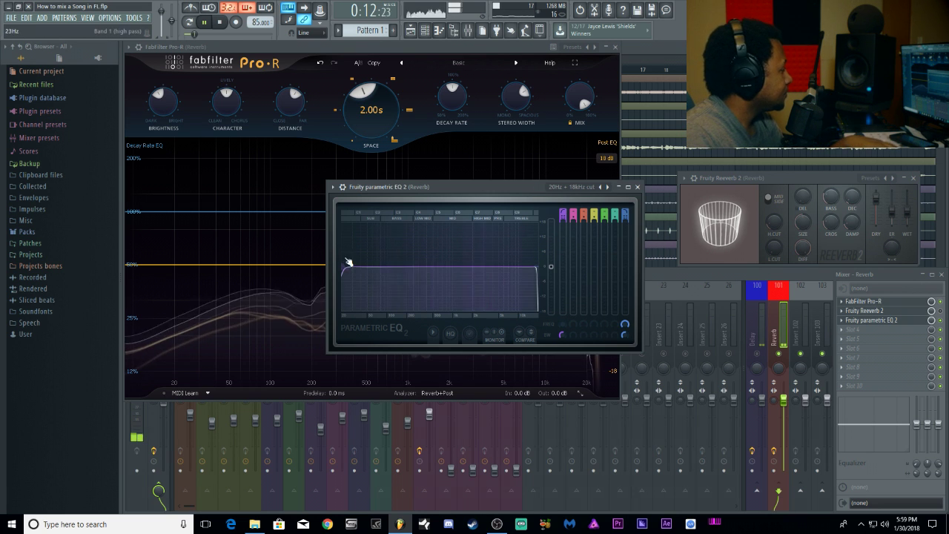
{"action": "left_click_drag", "start_coordinate": [343, 268], "coordinate": [413, 268]}
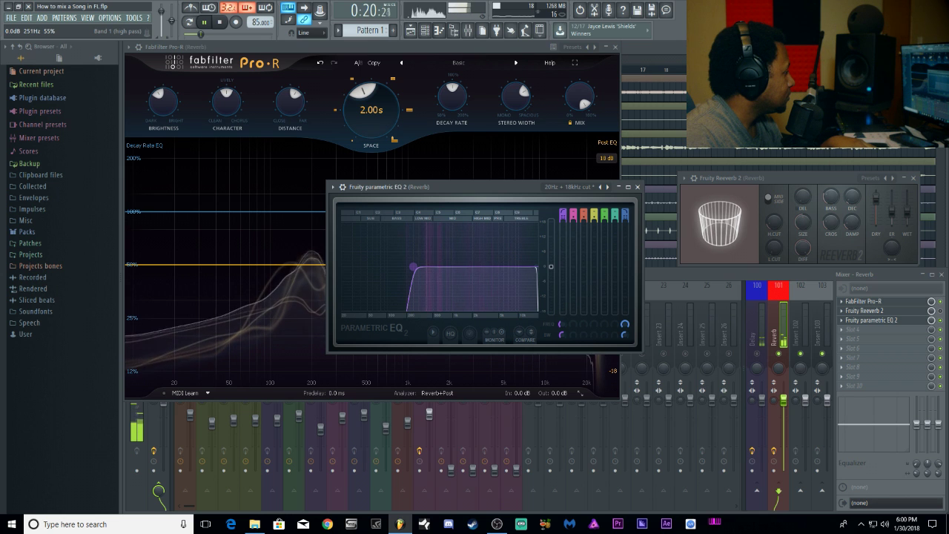
{"action": "left_click_drag", "start_coordinate": [537, 267], "coordinate": [508, 267]}
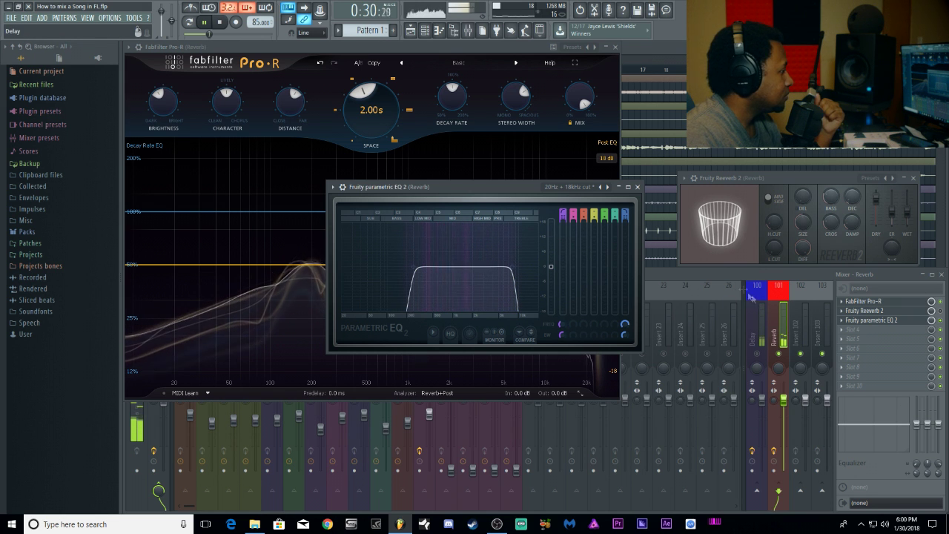
{"action": "left_click", "coordinate": [637, 187]}
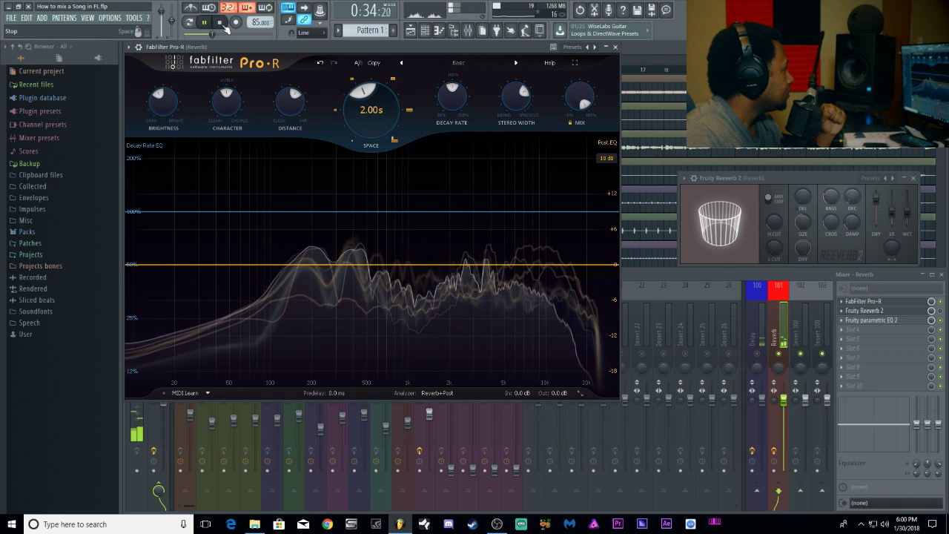
Select mixer track 12, set its Reverb send to 45%, unsolo it, and play the full mix
{"action": "left_click", "coordinate": [942, 322]}
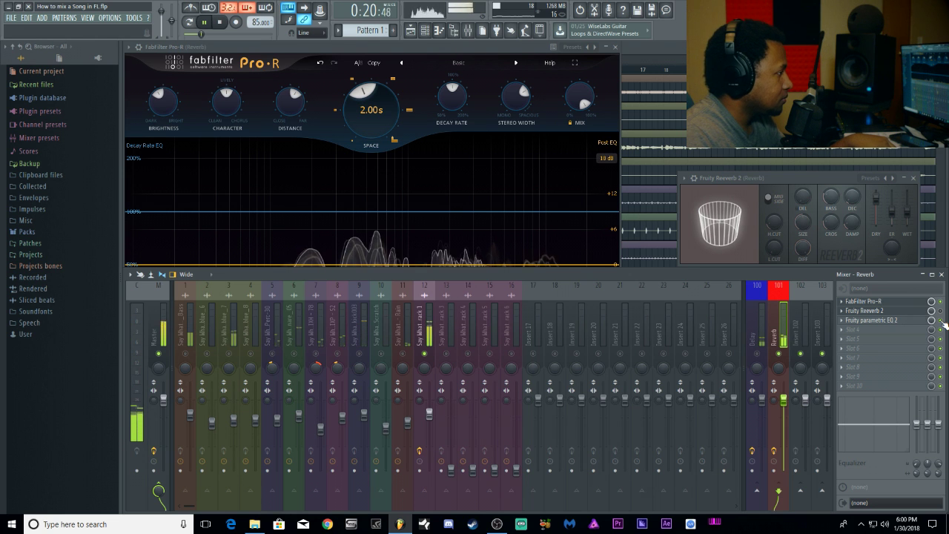
{"action": "key", "text": "space"}
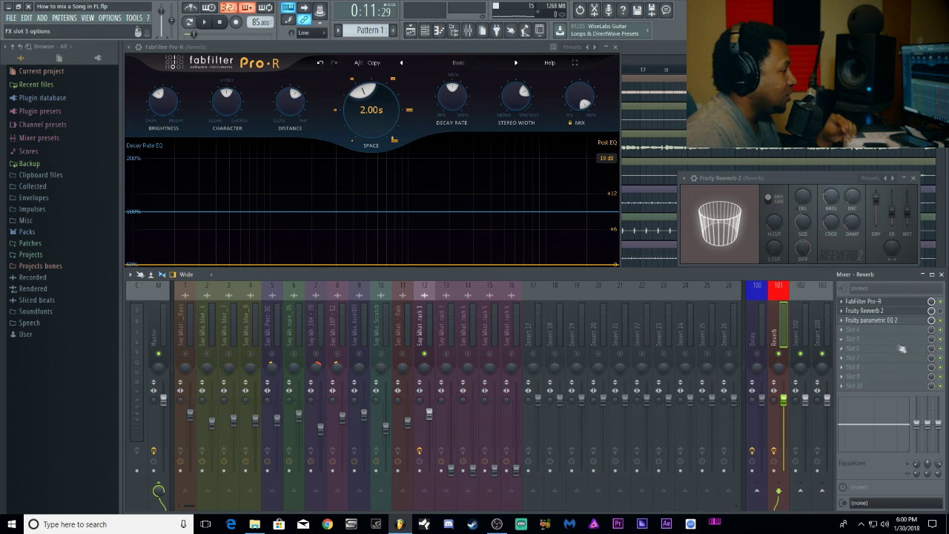
{"action": "left_click", "coordinate": [429, 338]}
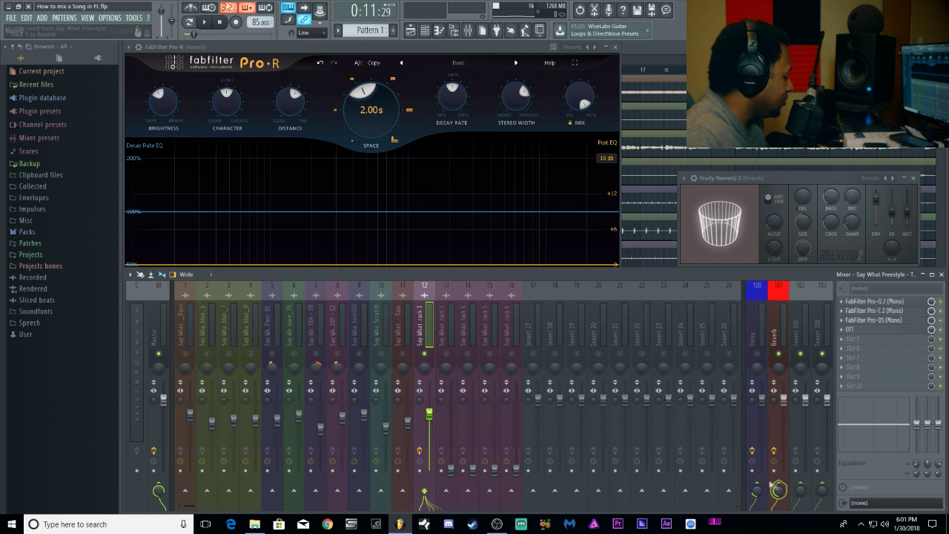
{"action": "key", "text": "space"}
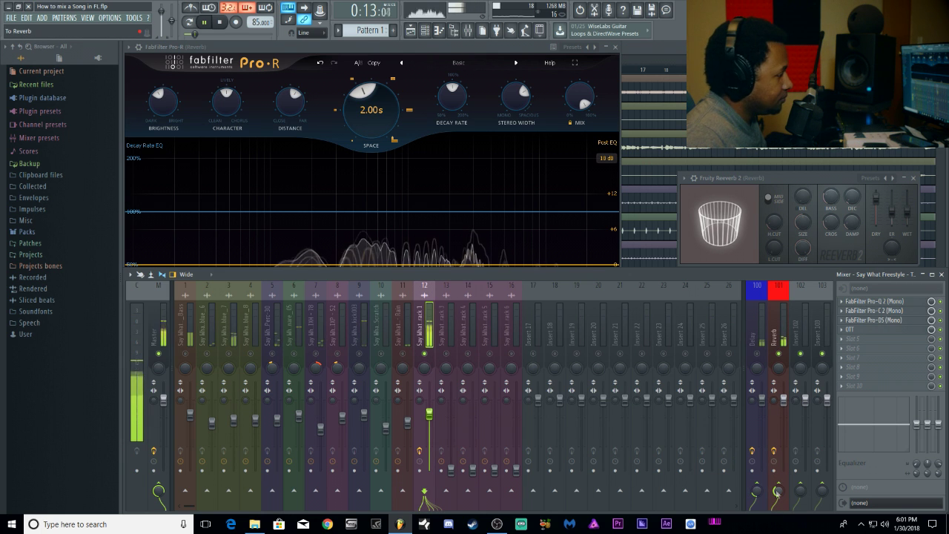
{"action": "left_click_drag", "start_coordinate": [775, 490], "coordinate": [774, 501]}
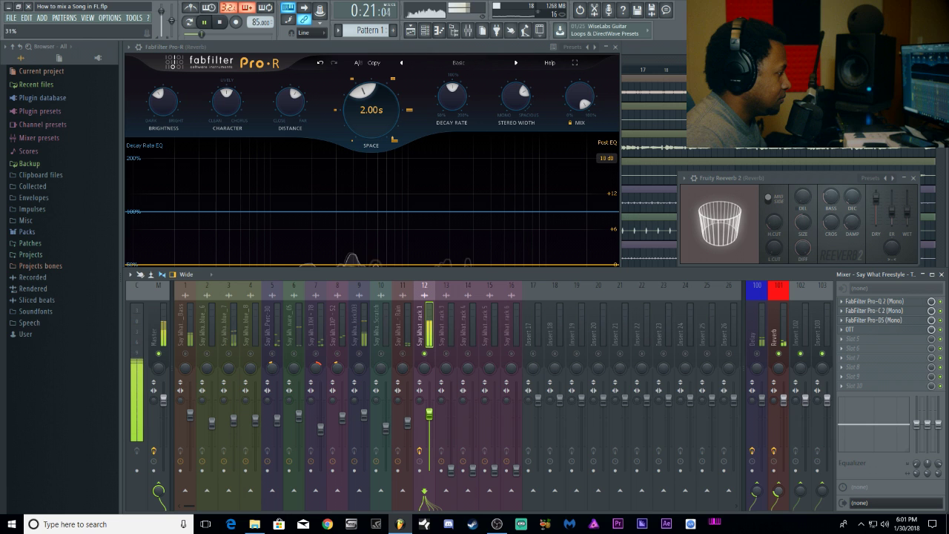
{"action": "key", "text": "space"}
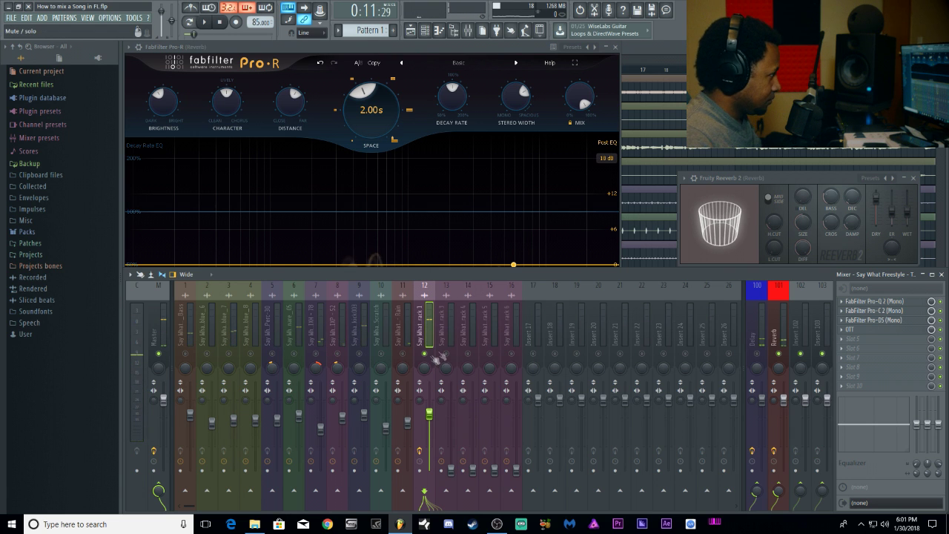
{"action": "right_click", "coordinate": [426, 354]}
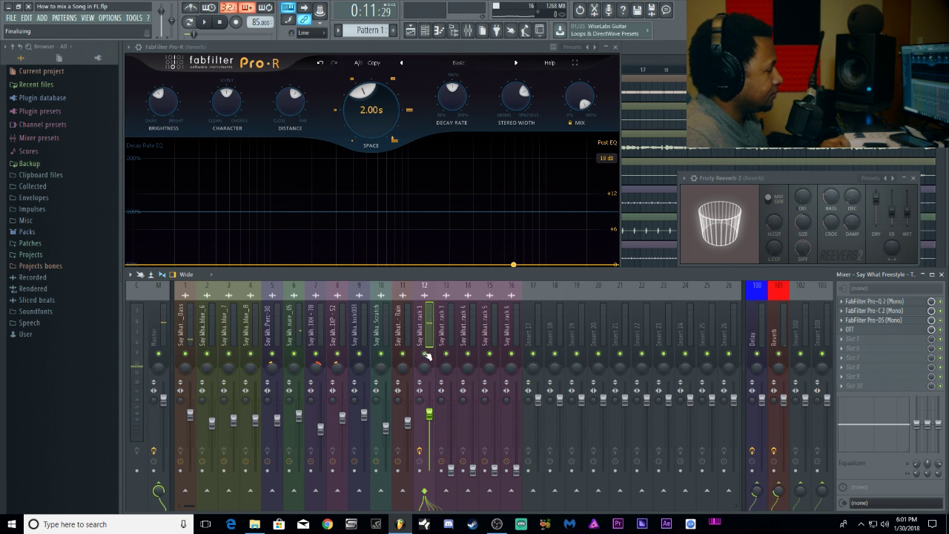
{"action": "key", "text": "space"}
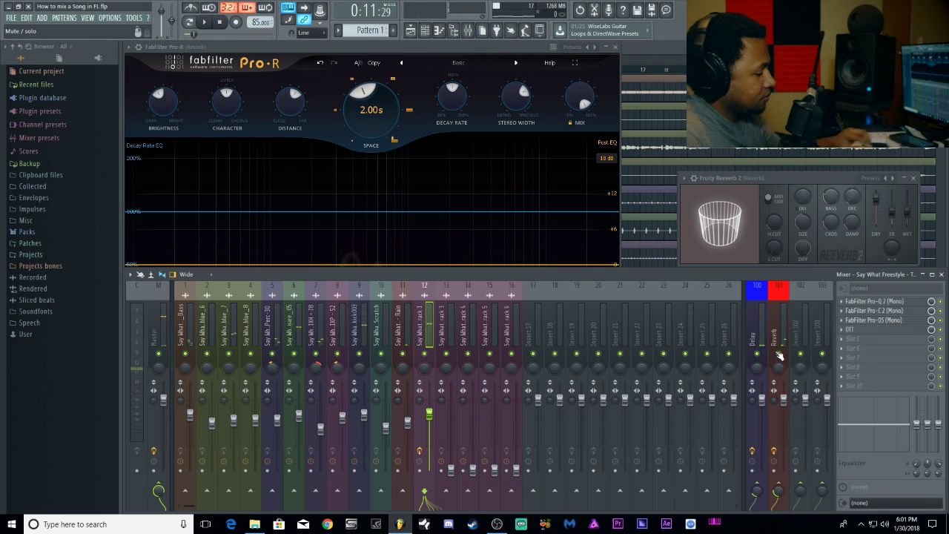
{"action": "key", "text": "space"}
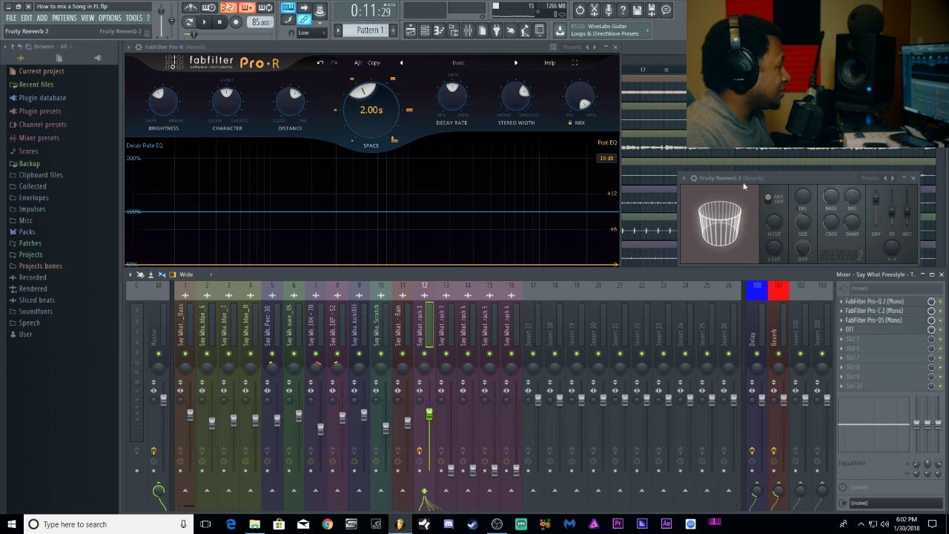
Select the Reverb bus channel and reposition the Fruity Reeverb 2 window
{"action": "left_click", "coordinate": [783, 359]}
{"action": "left_click_drag", "start_coordinate": [743, 180], "coordinate": [687, 183]}
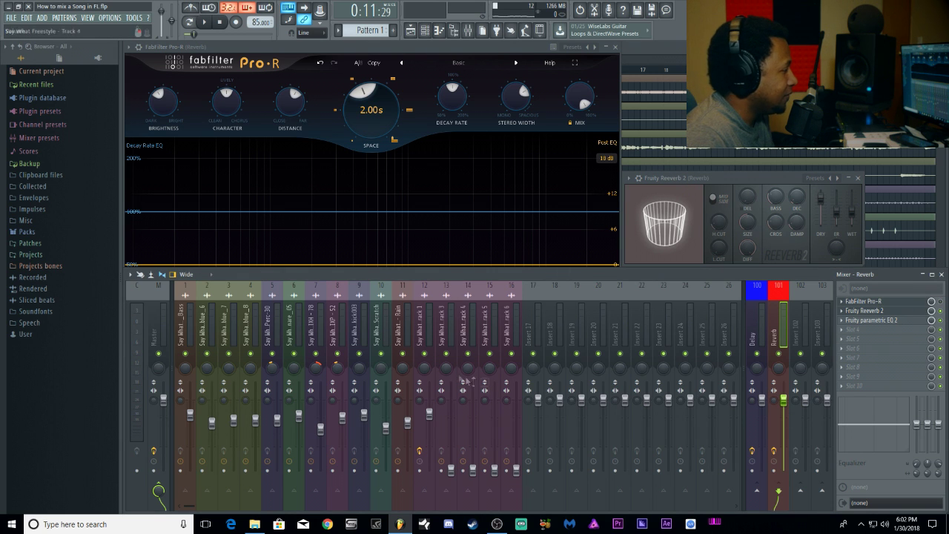
{"action": "left_click", "coordinate": [426, 360]}
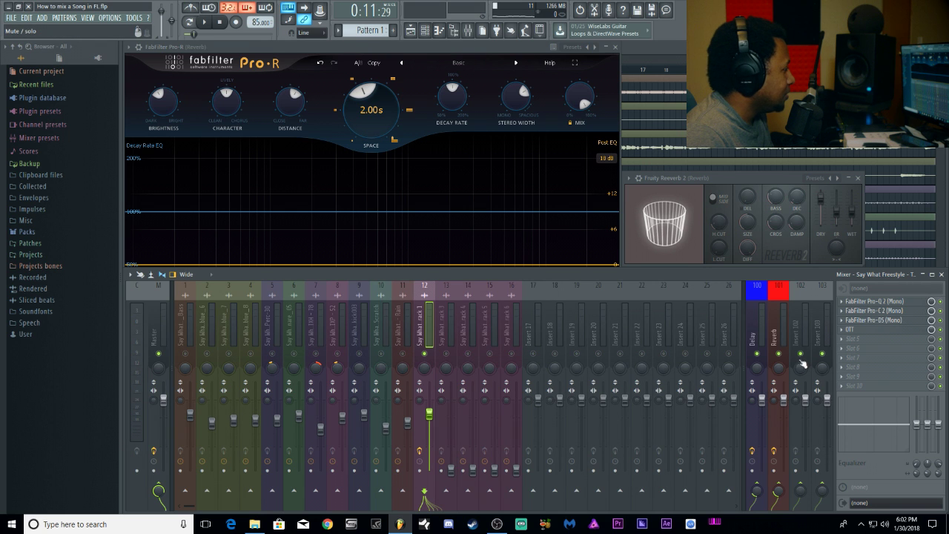
{"action": "left_click", "coordinate": [774, 333]}
{"action": "mouse_move", "coordinate": [743, 179]}
{"action": "left_mouse_down"}
{"action": "mouse_move", "coordinate": [755, 159]}
{"action": "mouse_move", "coordinate": [745, 176]}
{"action": "left_mouse_up"}
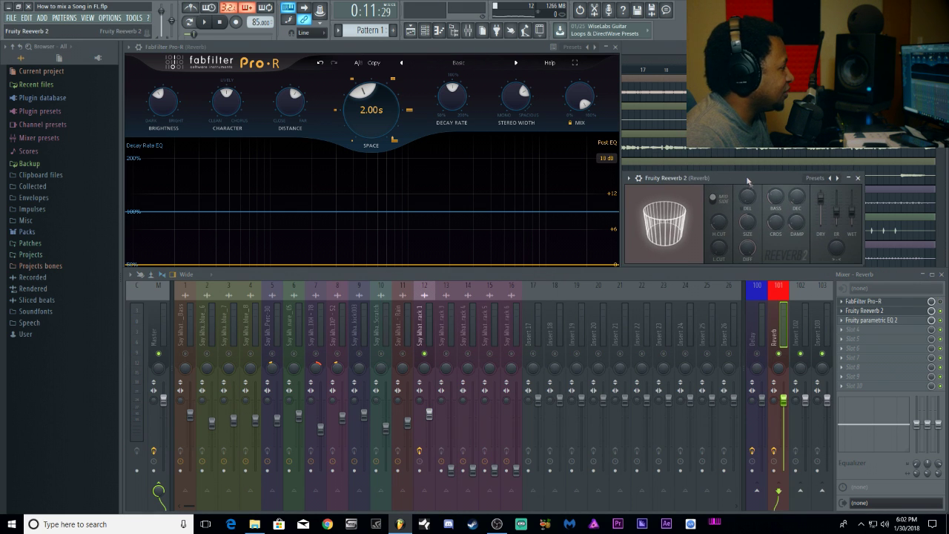
While playing, raise Reeverb 2's SIZE from 72 to 87 and lengthen its decay to about 2.1 s
{"action": "key", "text": "space"}
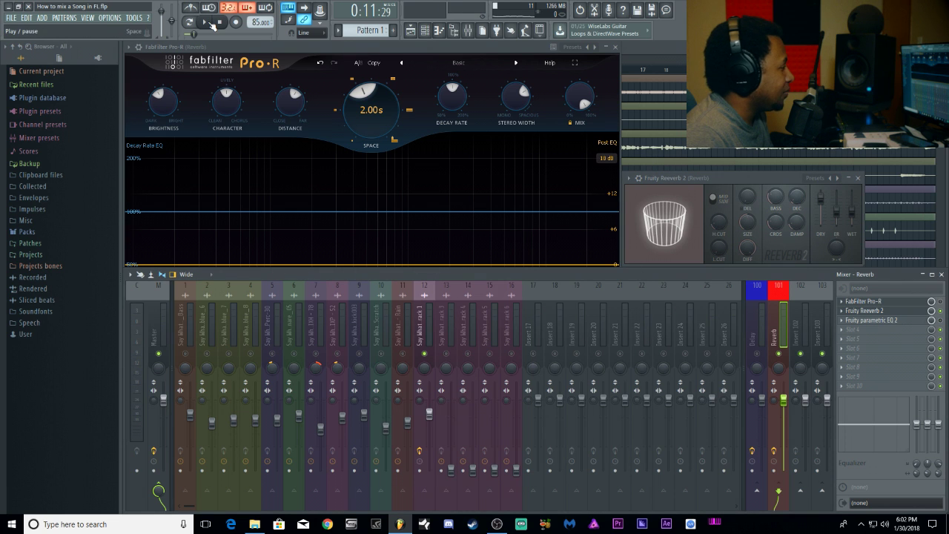
{"action": "left_click", "coordinate": [748, 221]}
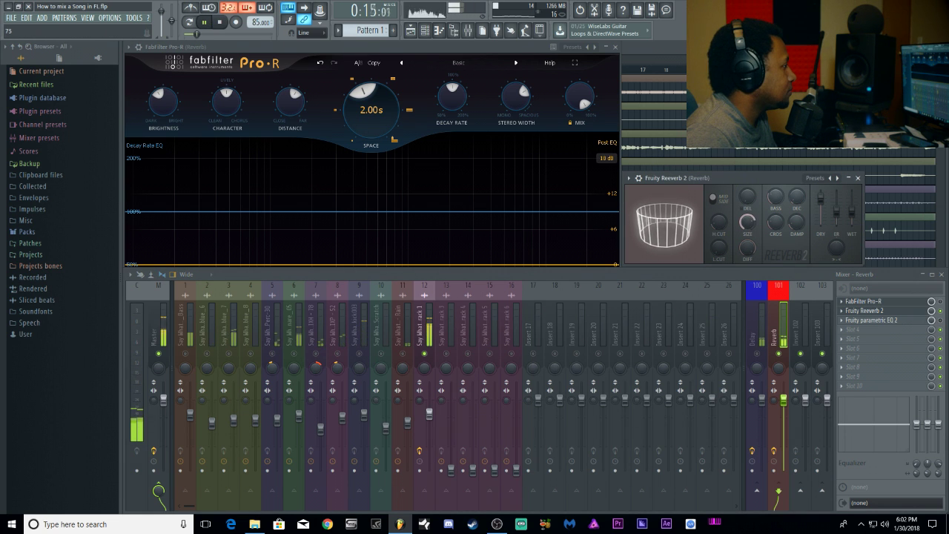
{"action": "mouse_move", "coordinate": [748, 221]}
{"action": "left_mouse_down"}
{"action": "mouse_move", "coordinate": [747, 212]}
{"action": "mouse_move", "coordinate": [741, 231]}
{"action": "left_mouse_up"}
{"action": "key", "text": "space"}
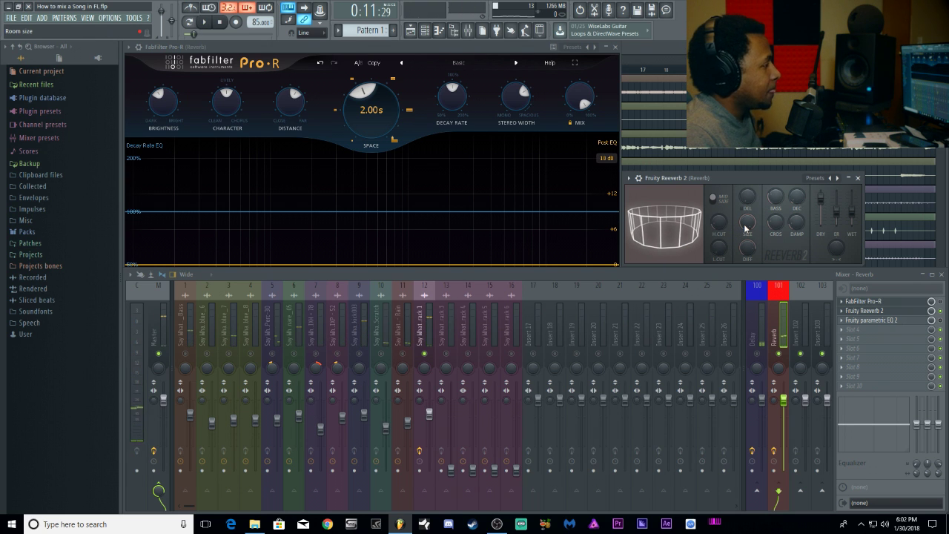
{"action": "left_click_drag", "start_coordinate": [745, 227], "coordinate": [744, 213]}
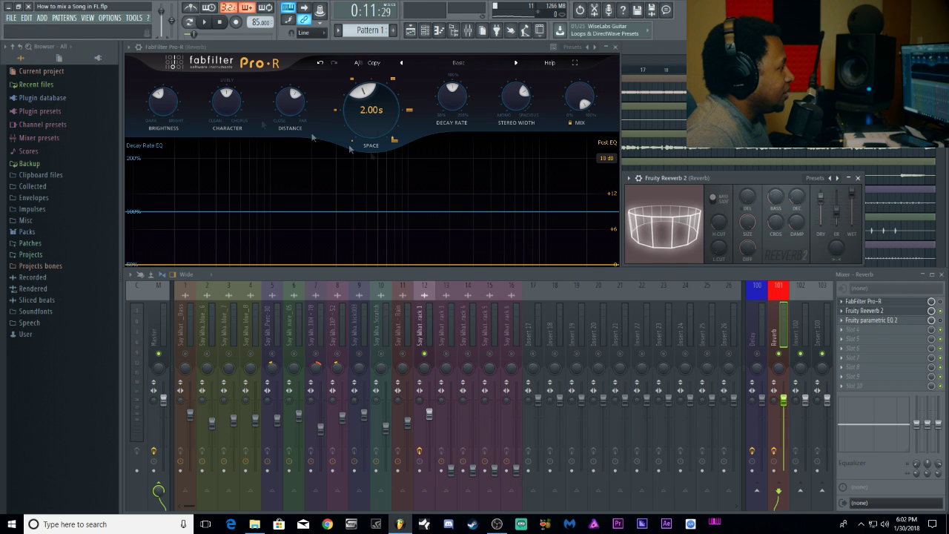
{"action": "left_click", "coordinate": [207, 24]}
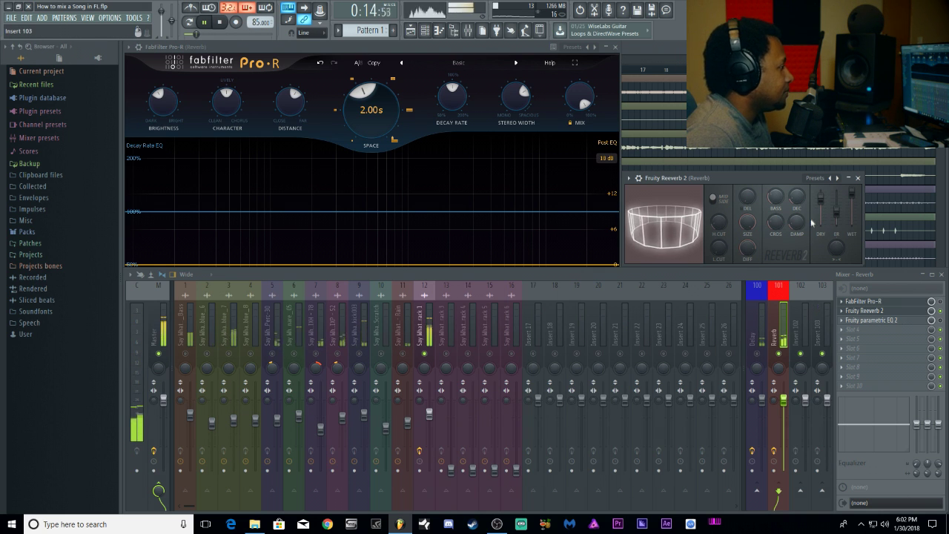
{"action": "left_click_drag", "start_coordinate": [824, 228], "coordinate": [825, 226]}
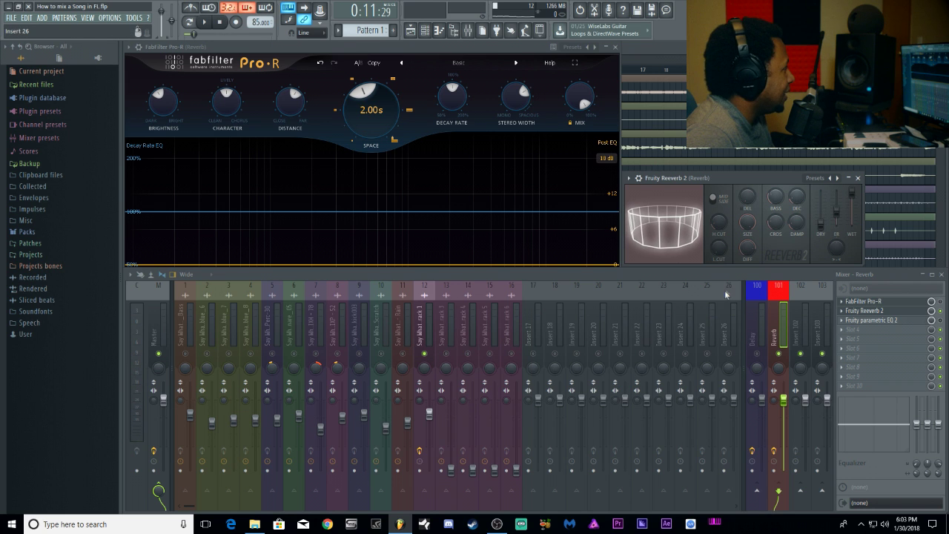
{"action": "key", "text": "space"}
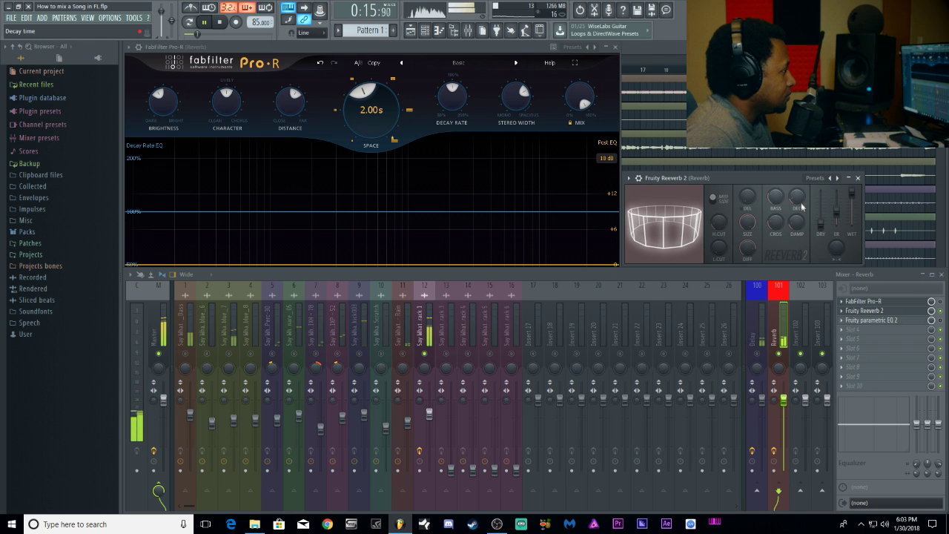
{"action": "mouse_move", "coordinate": [797, 197]}
{"action": "left_mouse_down"}
{"action": "mouse_move", "coordinate": [798, 185]}
{"action": "mouse_move", "coordinate": [788, 198]}
{"action": "left_mouse_up"}
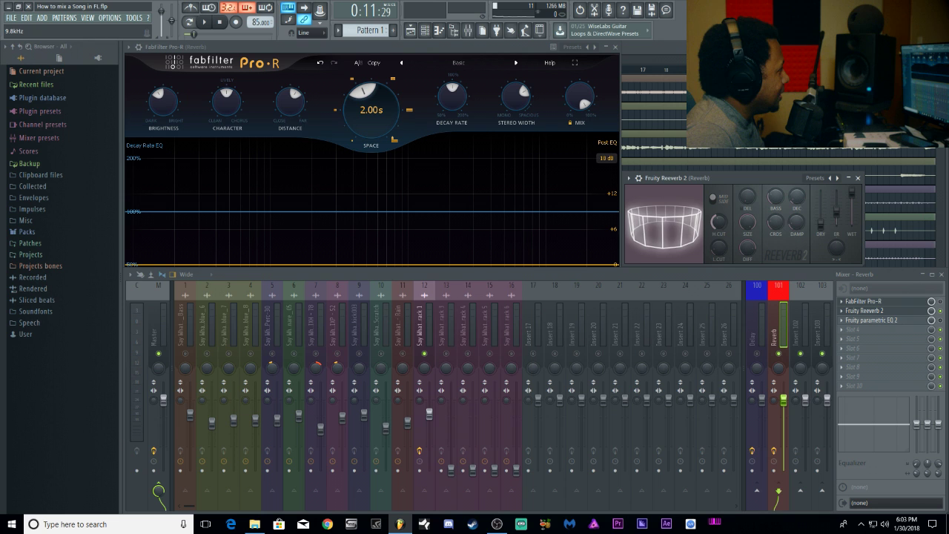
Play and stop the song twice to audition the reverb settings
{"action": "key", "text": "space"}
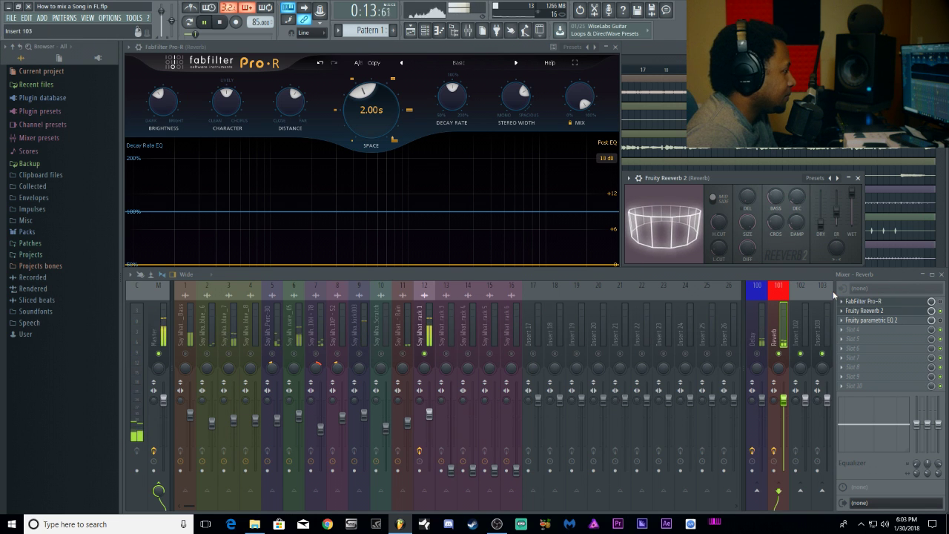
{"action": "left_click", "coordinate": [219, 23]}
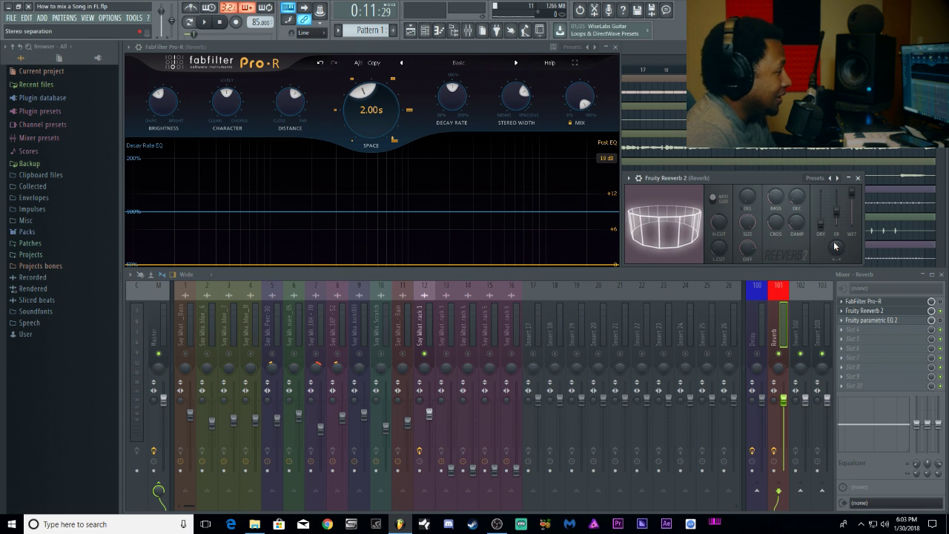
{"action": "key", "text": "space"}
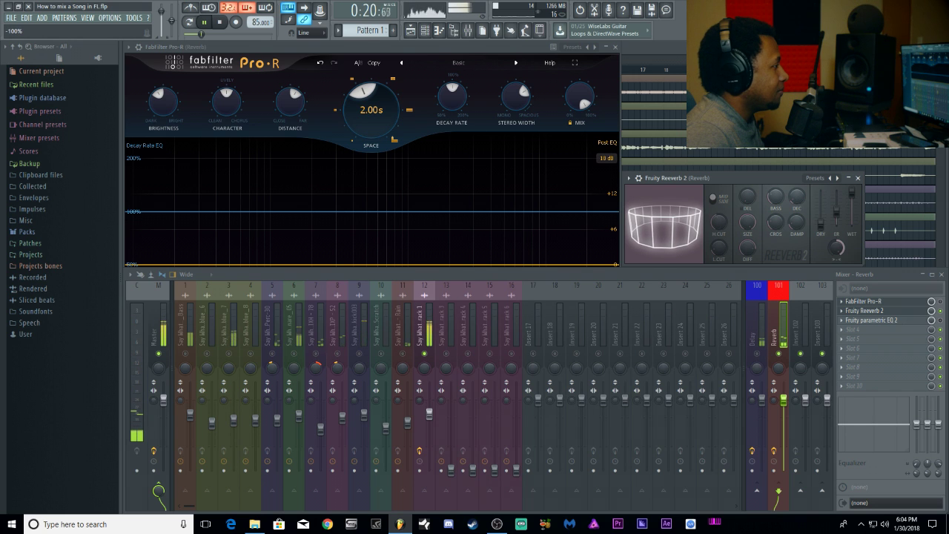
{"action": "key", "text": "space"}
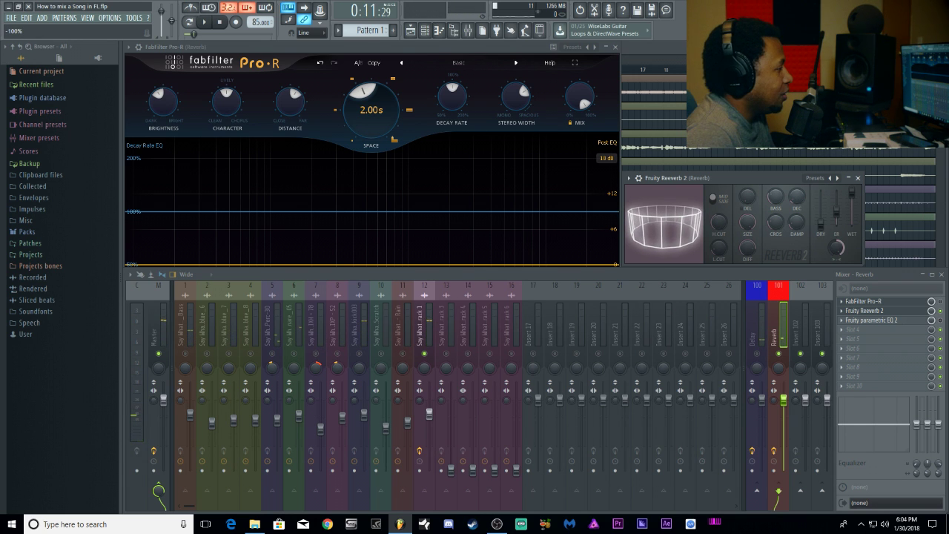
Check the ER knob's right-click options, then select mixer track 12, Say What Freestyle Track 1
{"action": "right_click", "coordinate": [835, 248]}
{"action": "key", "text": "Escape"}
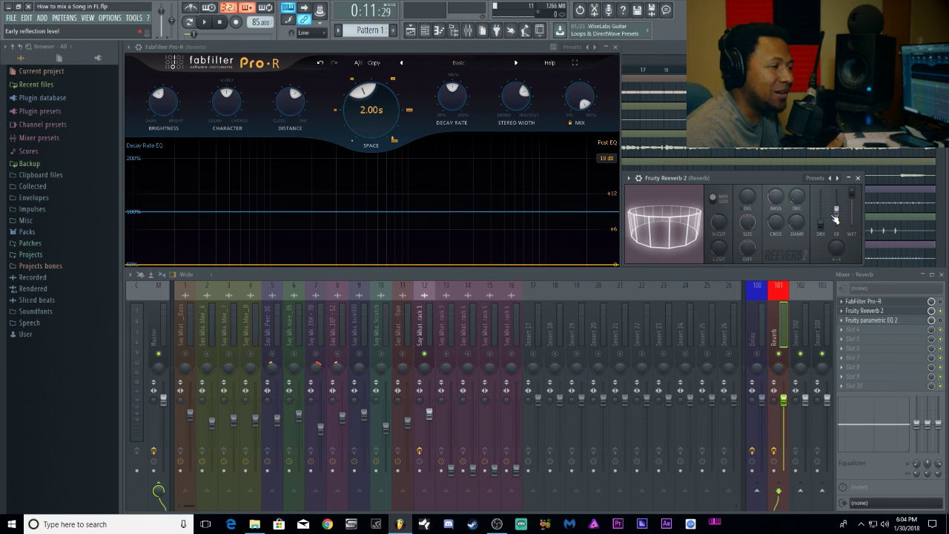
{"action": "left_click", "coordinate": [424, 335]}
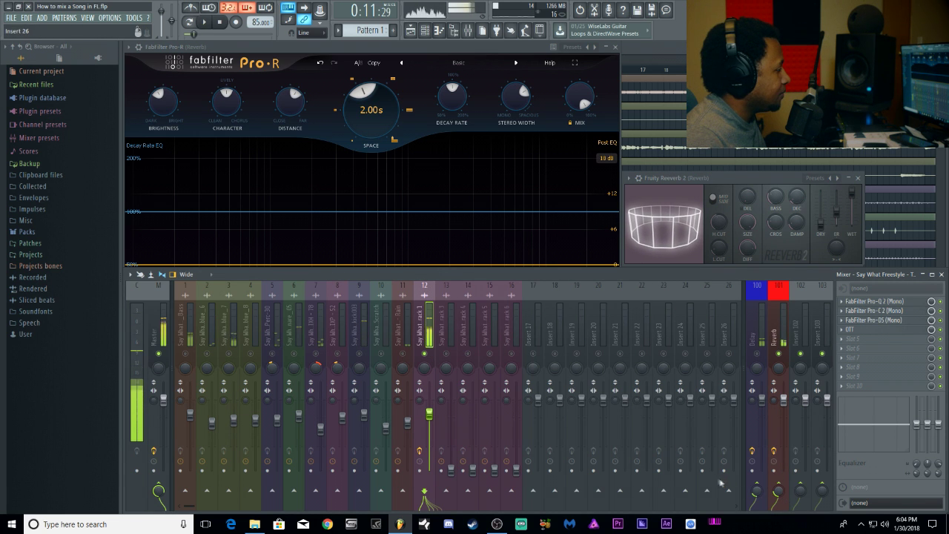
Clear the vocal solo so all tracks play, then play the full mix through the reverb send
{"action": "right_click", "coordinate": [447, 354]}
{"action": "right_click", "coordinate": [447, 353]}
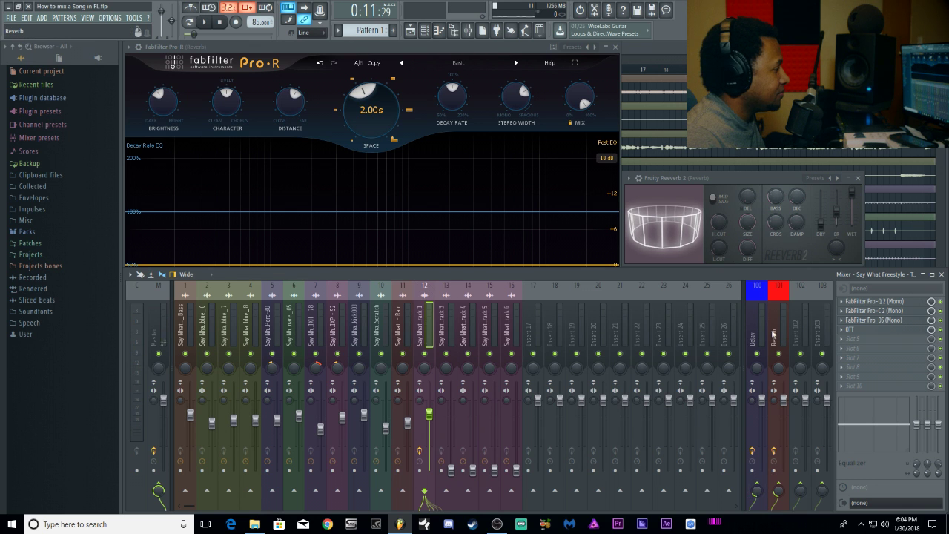
{"action": "left_click", "coordinate": [776, 367]}
{"action": "left_click", "coordinate": [427, 335]}
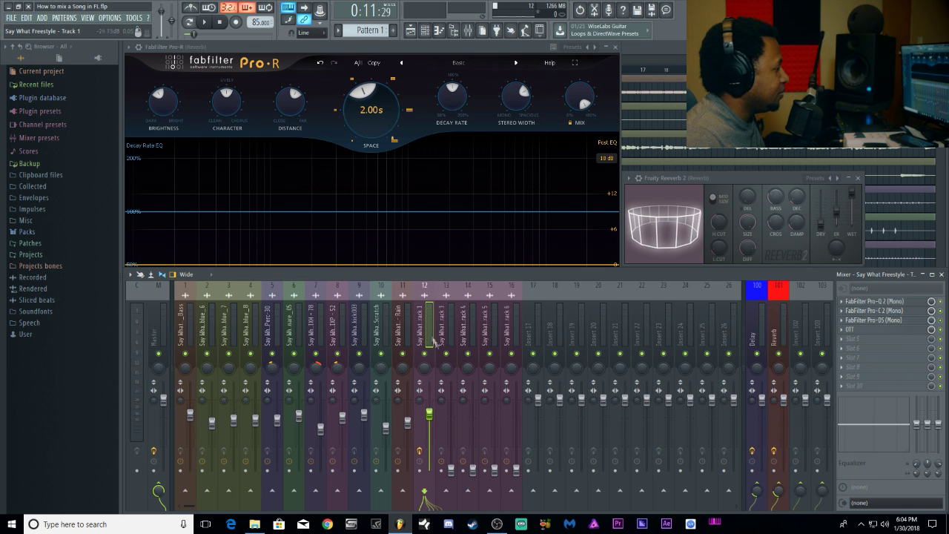
{"action": "key", "text": "space"}
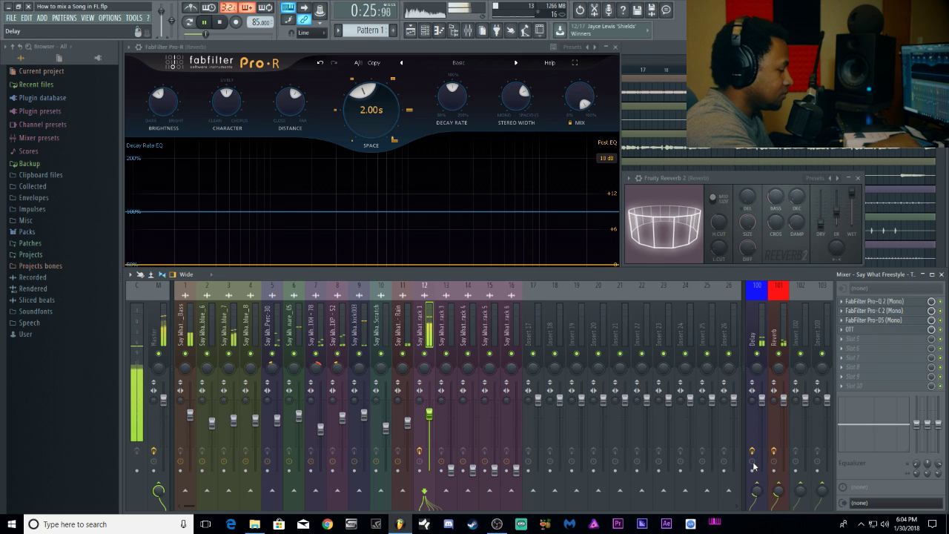
{"action": "key", "text": "space"}
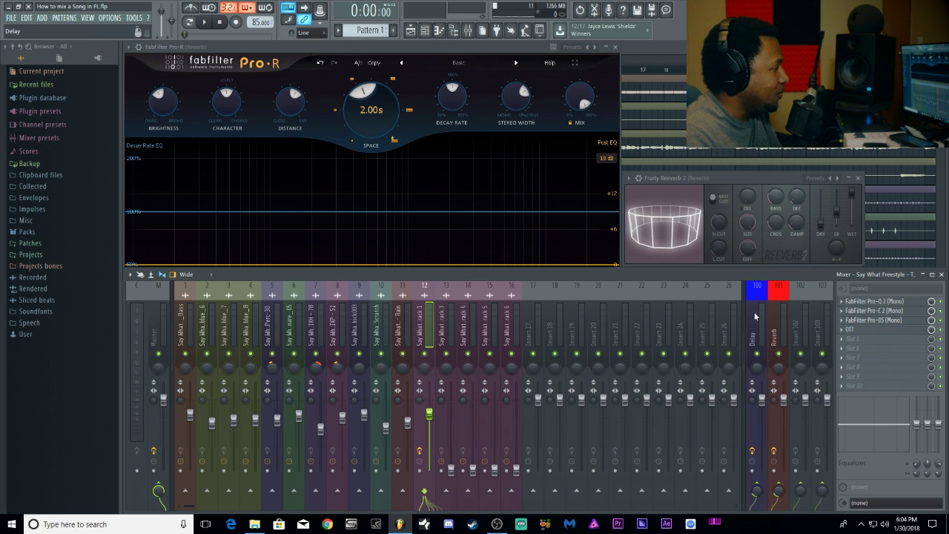
Move the song position to bar 5 and show insert 101 Reverb's effect chain while playing
{"action": "left_click", "coordinate": [679, 87]}
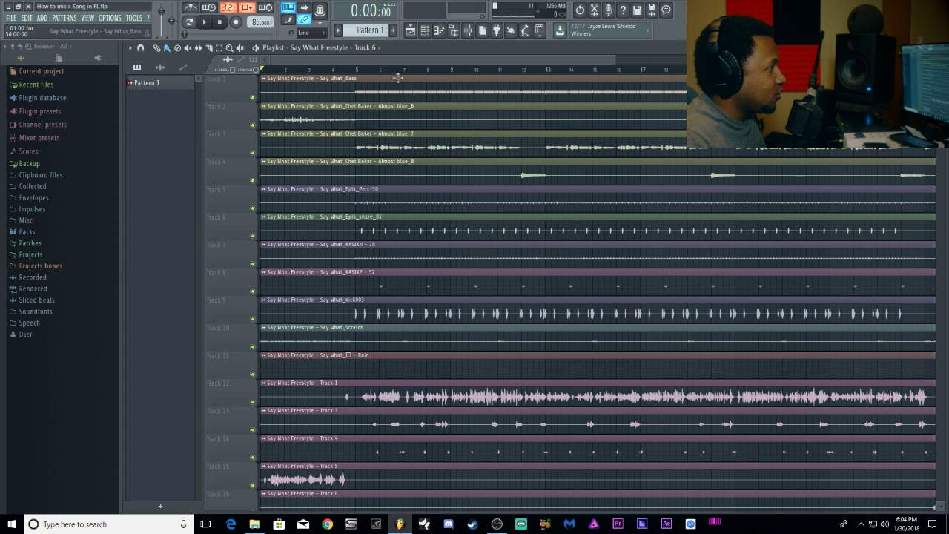
{"action": "left_click", "coordinate": [361, 70]}
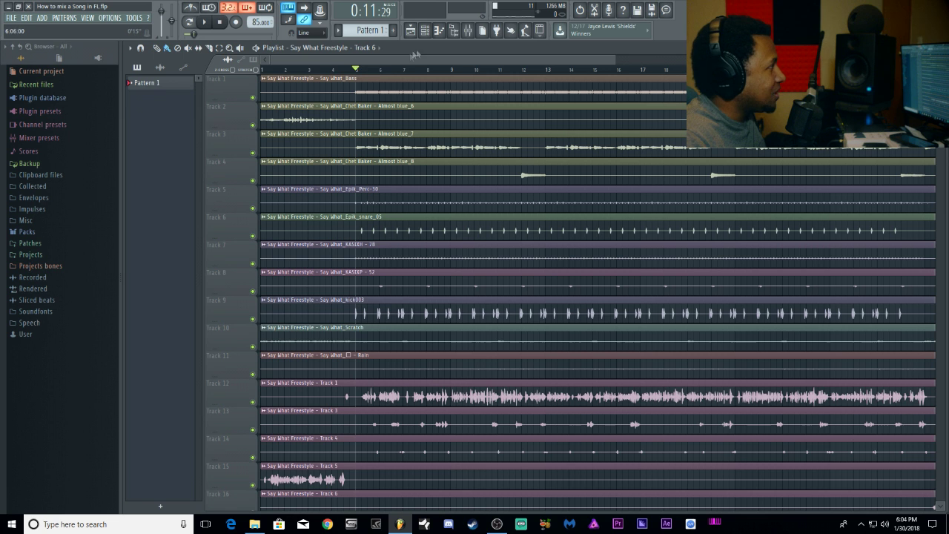
{"action": "left_click", "coordinate": [467, 29]}
{"action": "left_click", "coordinate": [779, 342]}
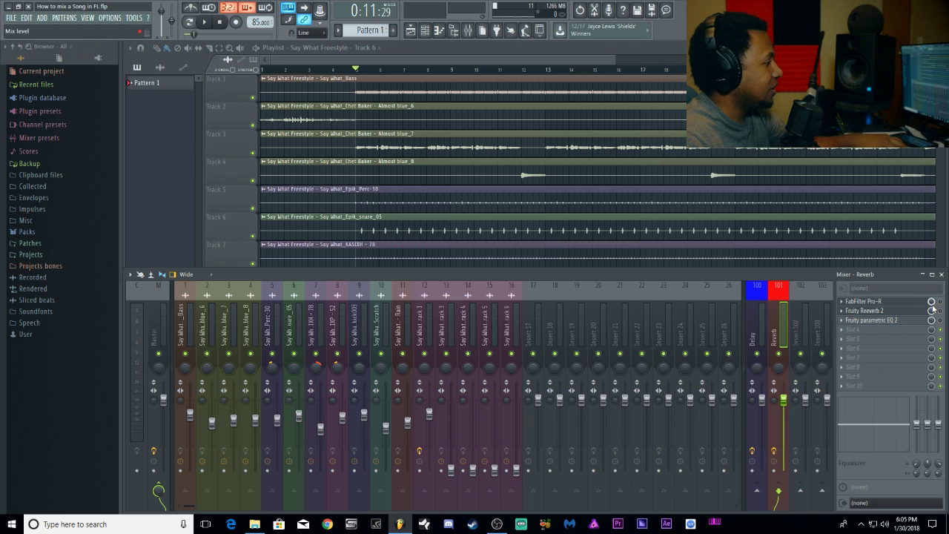
{"action": "key", "text": "space"}
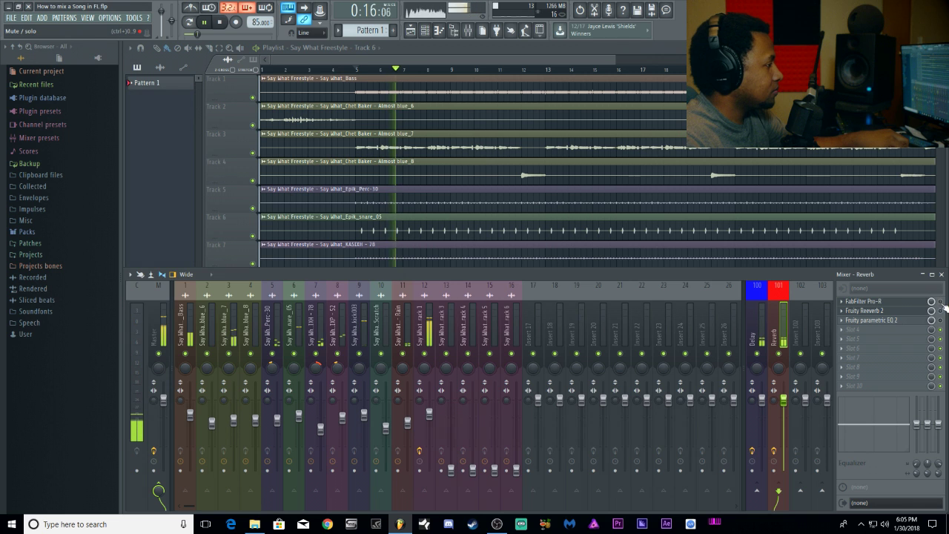
{"action": "left_click", "coordinate": [908, 311]}
Set FabFilter Pro-R's Space on the Reverb insert to 2500 ms
{"action": "left_click", "coordinate": [909, 303]}
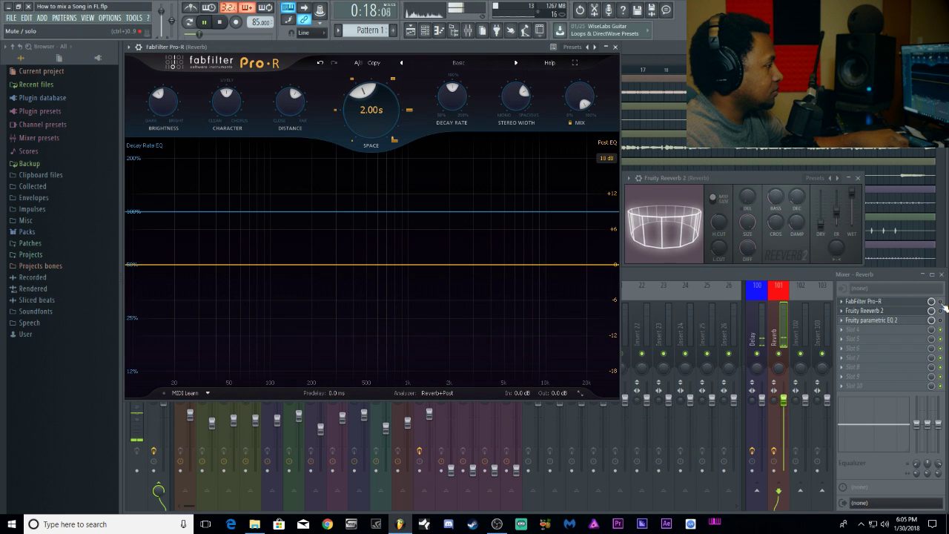
{"action": "left_click", "coordinate": [941, 306]}
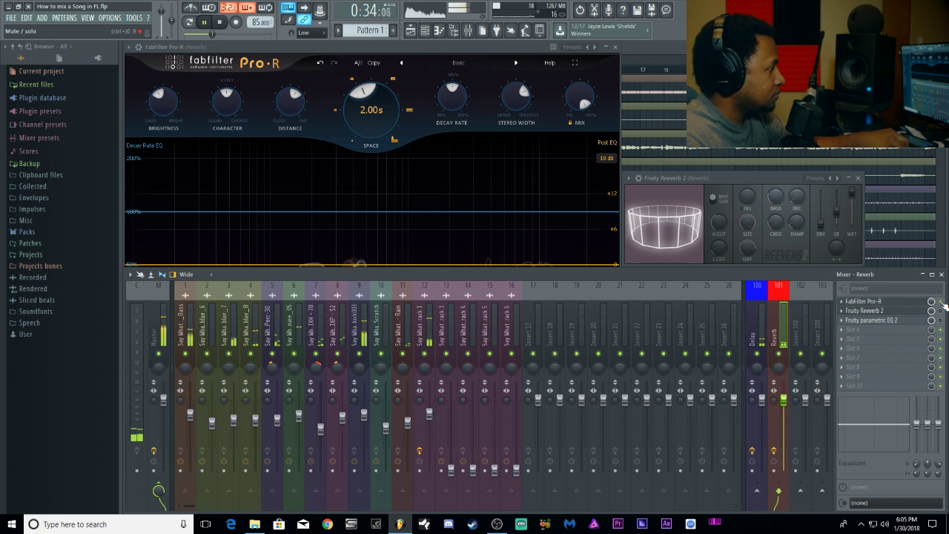
{"action": "left_click", "coordinate": [390, 108]}
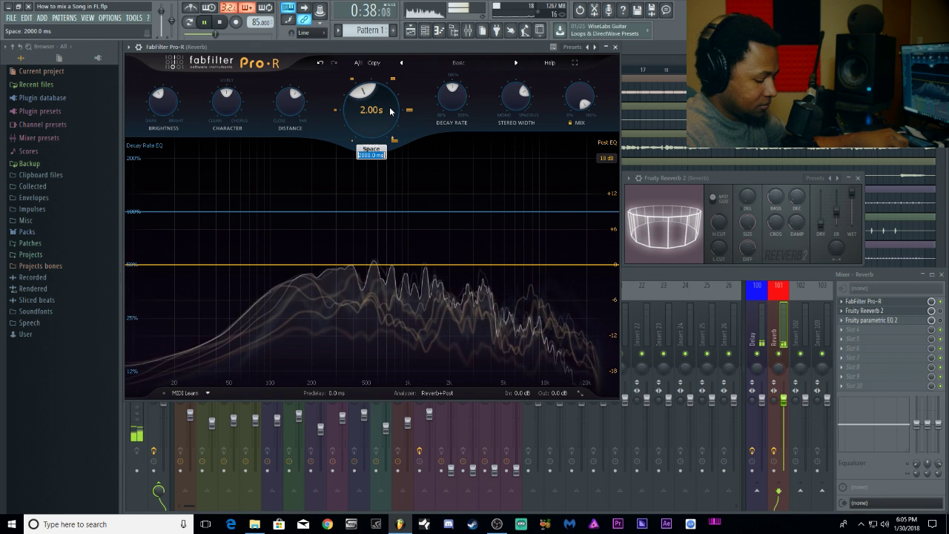
{"action": "type", "text": "2500"}
{"action": "key", "text": "Return"}
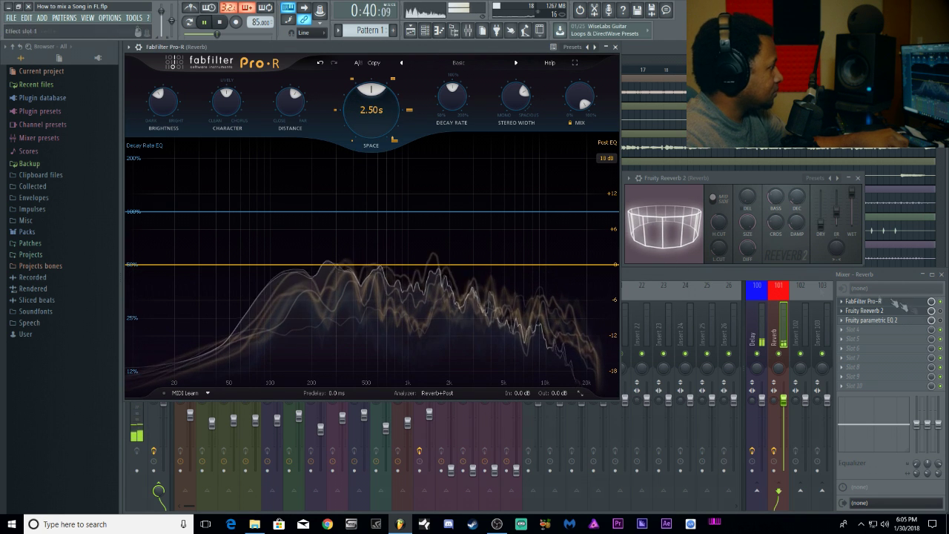
{"action": "left_click", "coordinate": [852, 276]}
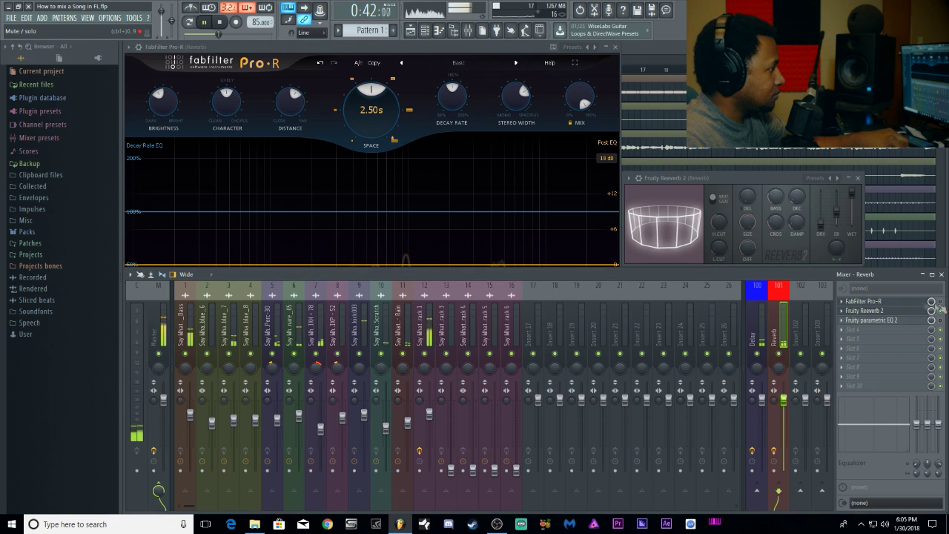